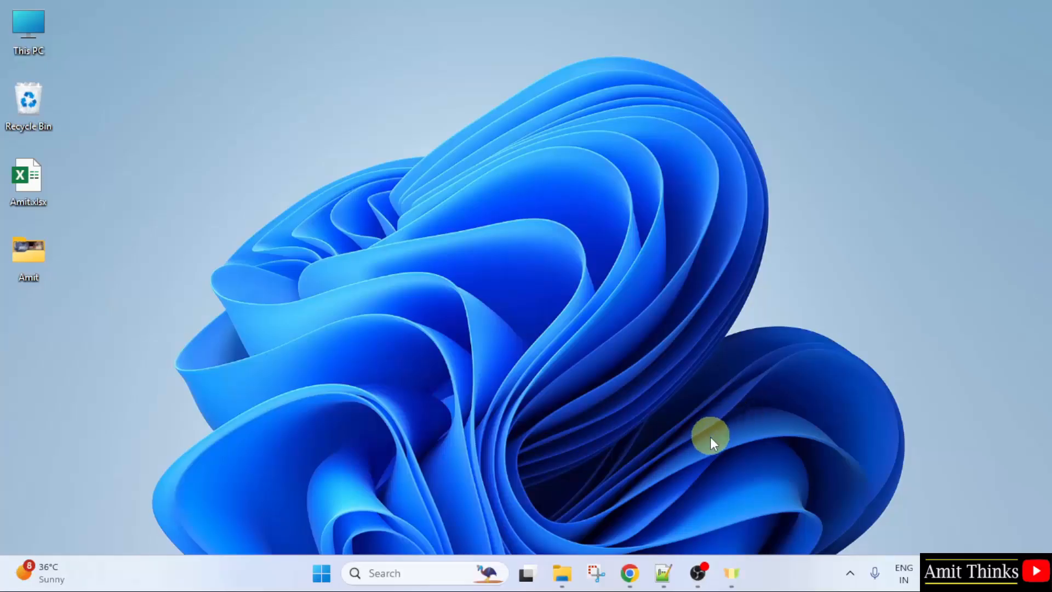
Open Chrome, search Google for php, and go to the Downloads page of php.net
left_click(629, 572)
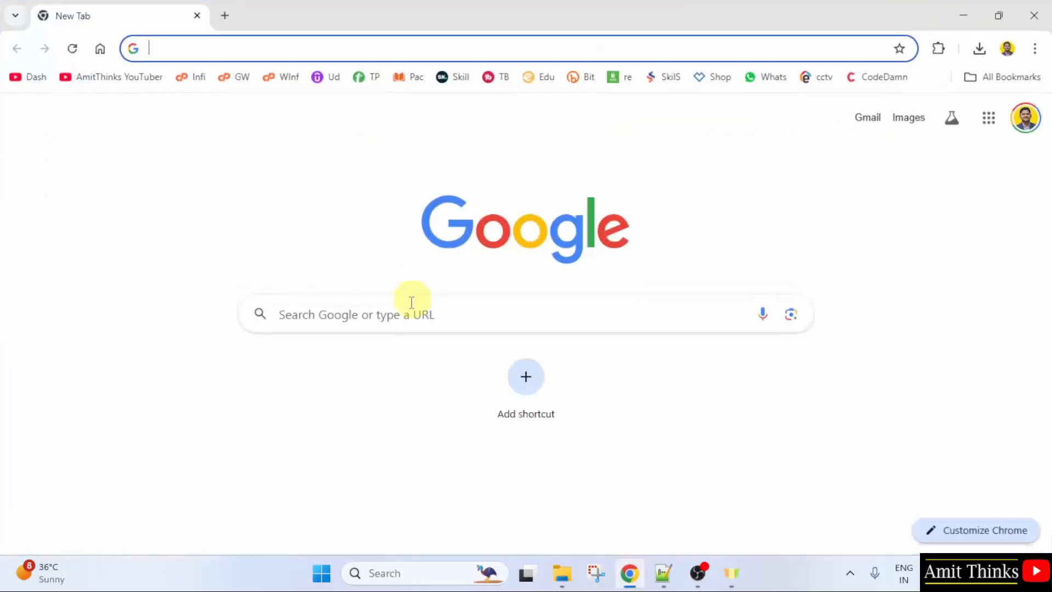
left_click(410, 305)
type("php")
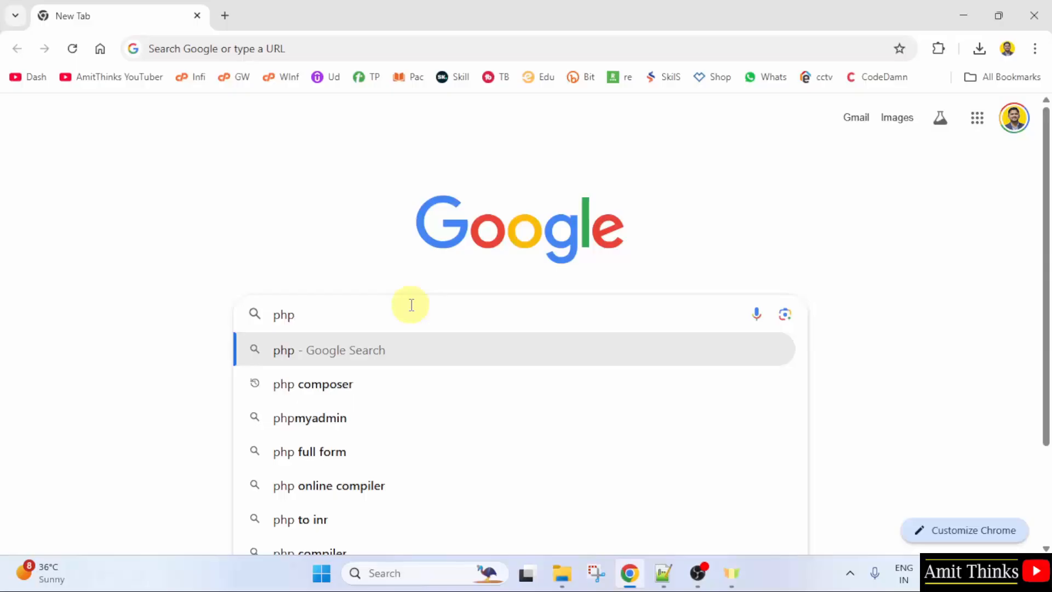
key("Return")
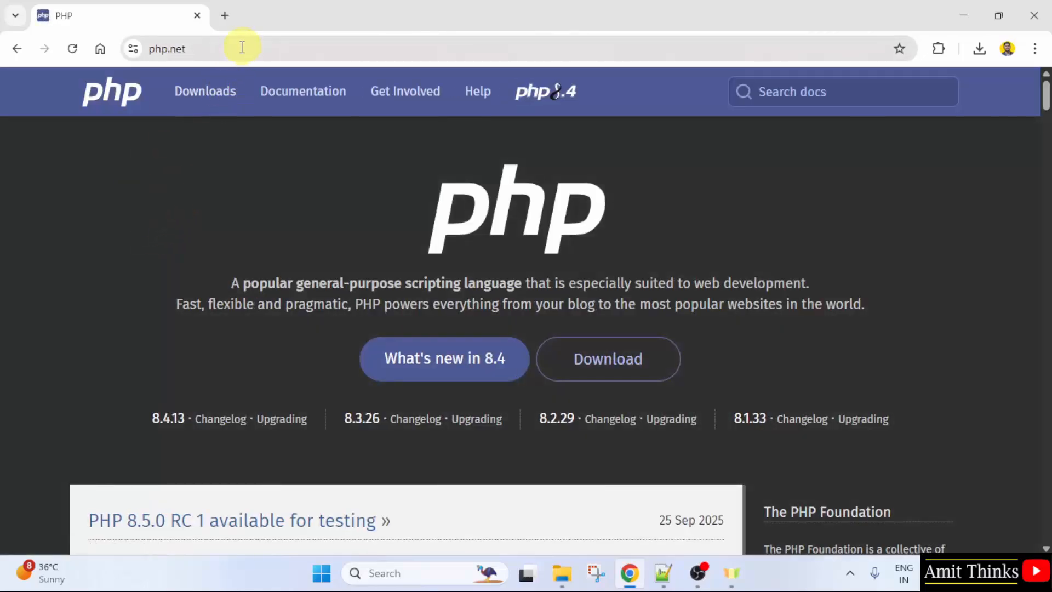
left_click(218, 99)
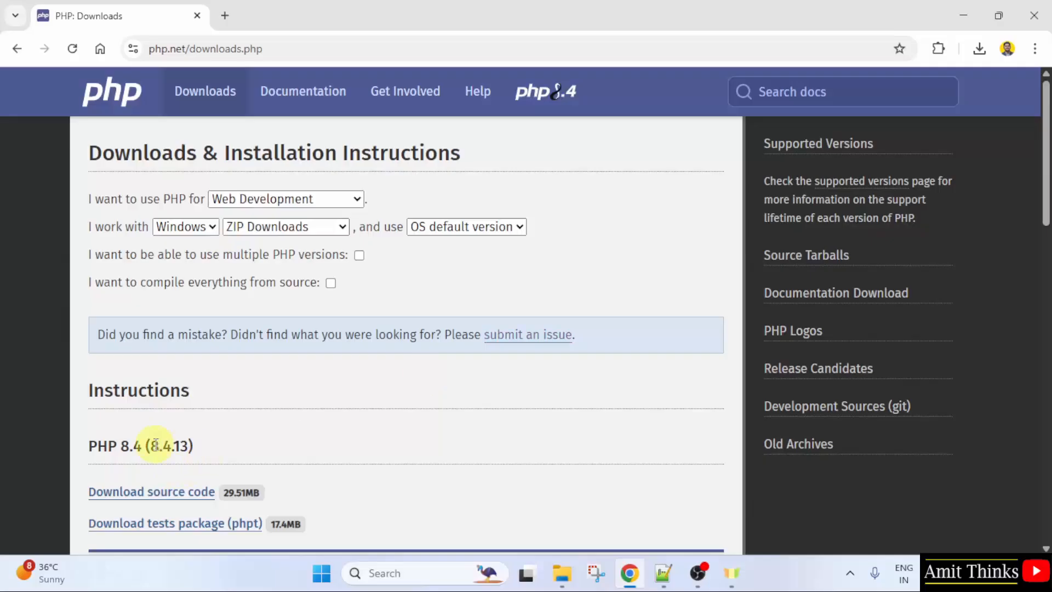
Download the VS17 x64 Thread Safe Zip of PHP 8.4.13
left_click_drag(151, 449, 187, 447)
left_click(218, 445)
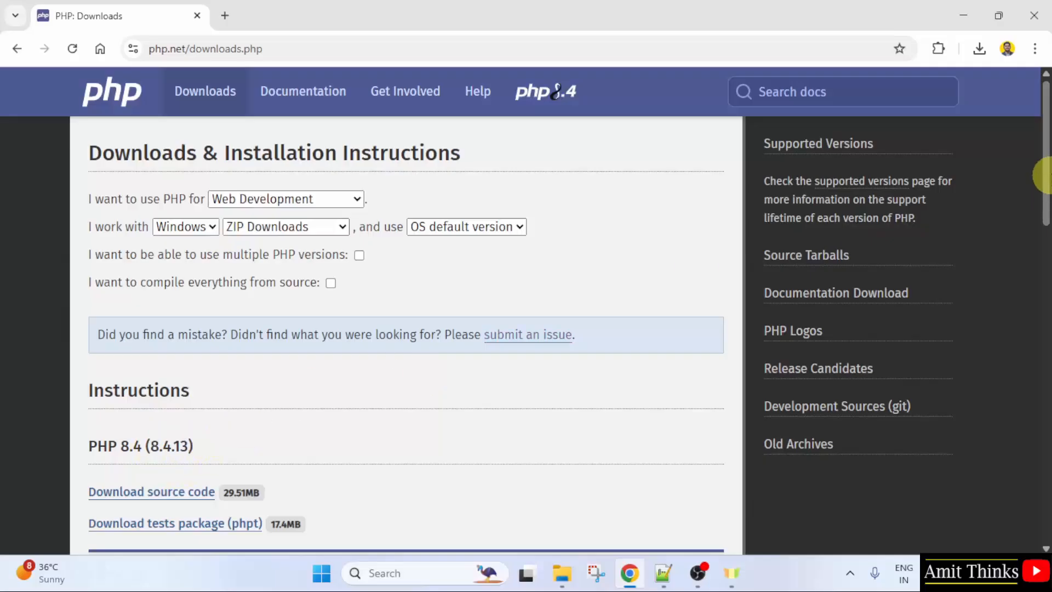
left_click_drag(1048, 176, 1047, 281)
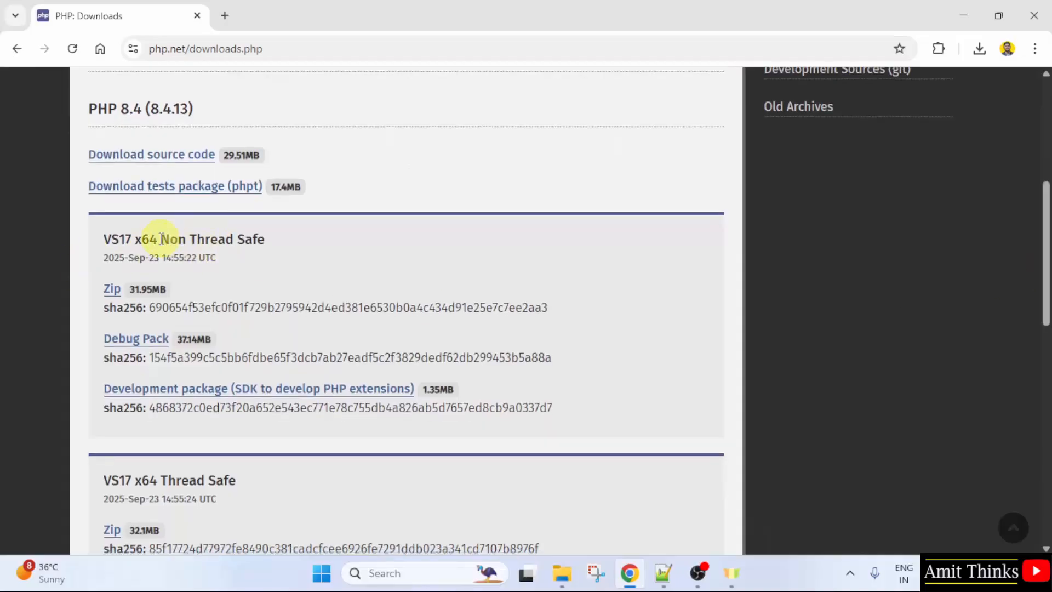
left_click_drag(160, 239, 267, 241)
left_click_drag(159, 482, 260, 487)
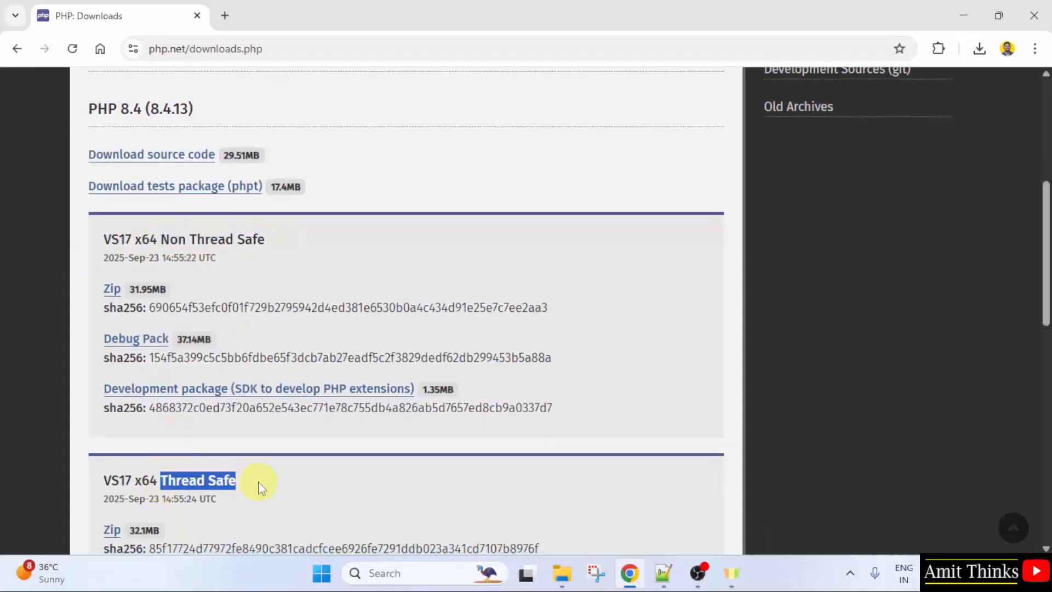
left_click(259, 486)
left_click_drag(1044, 235, 1047, 253)
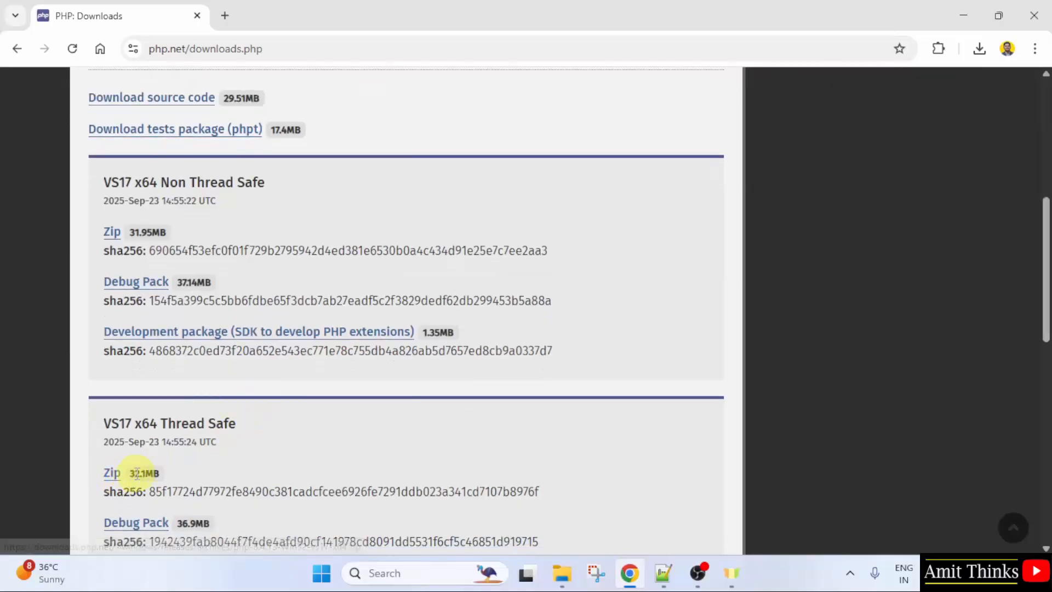
left_click_drag(1039, 288, 1040, 312)
left_click(111, 408)
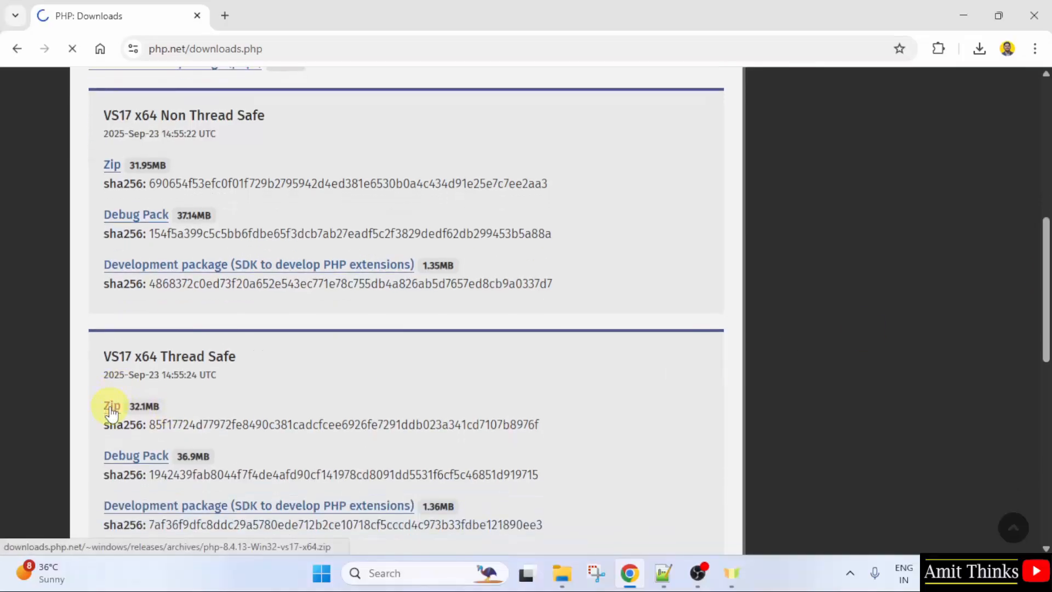
Show the downloaded php-8.4.13-Win32-vs17-x64.zip in its folder from the recent downloads
left_click(979, 48)
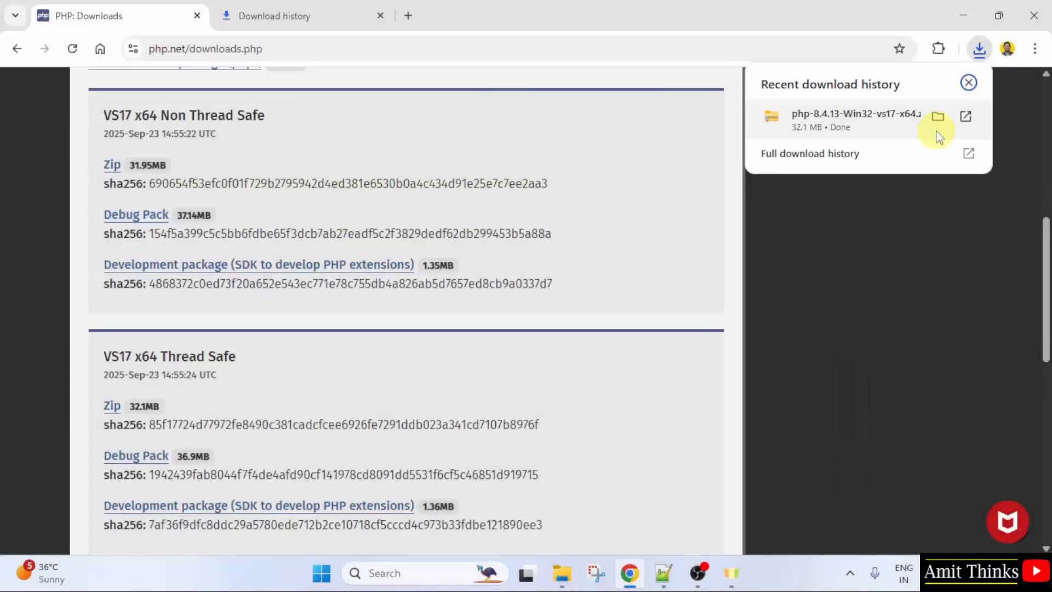
right_click(899, 134)
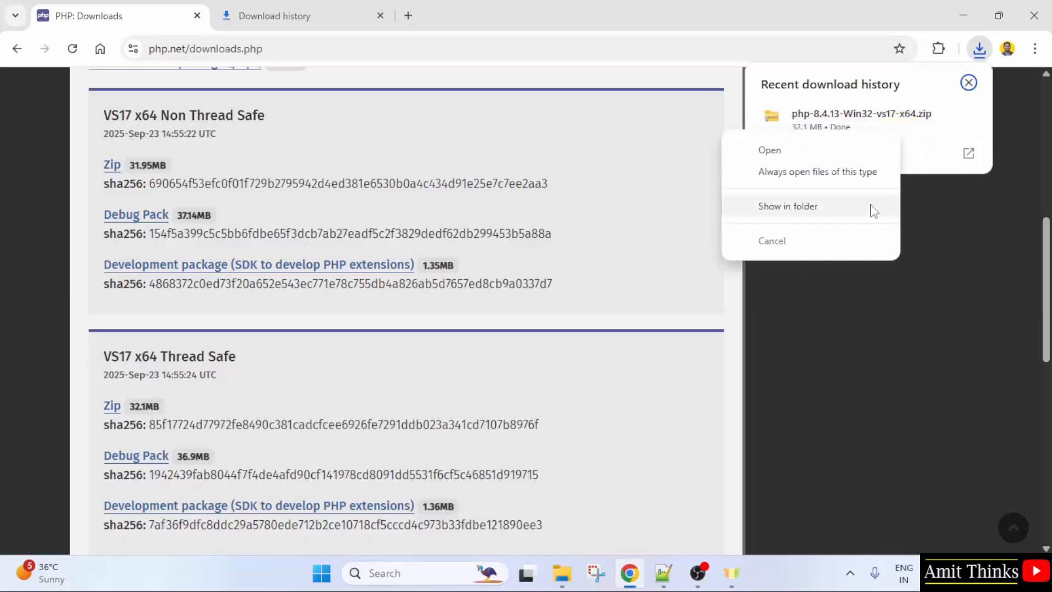
left_click(870, 204)
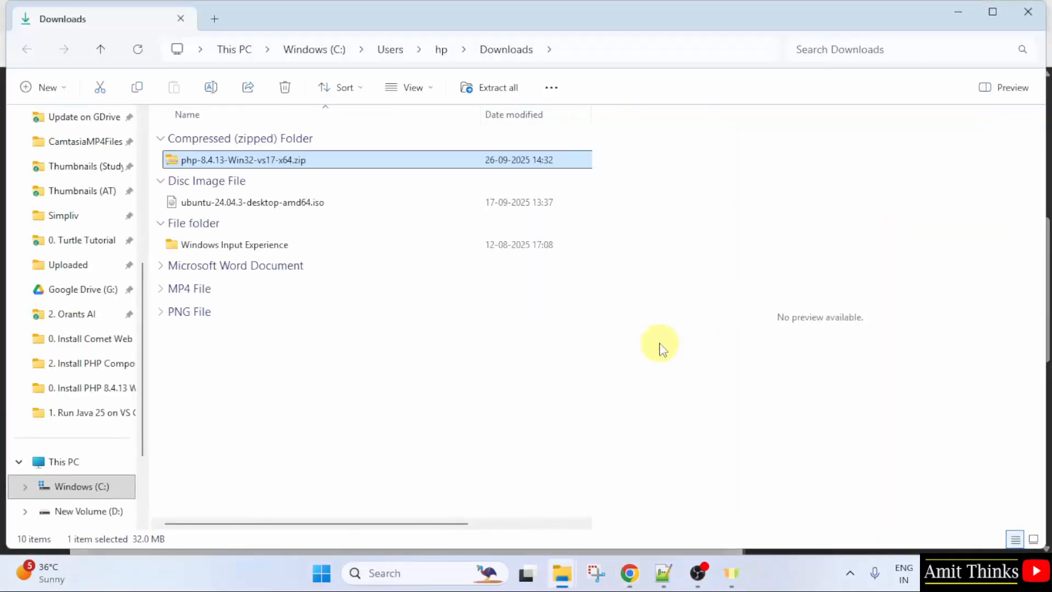
Extract php-8.4.13-Win32-vs17-x64.zip into the suggested Downloads subfolder and close the window showing the extracted files
right_click(309, 164)
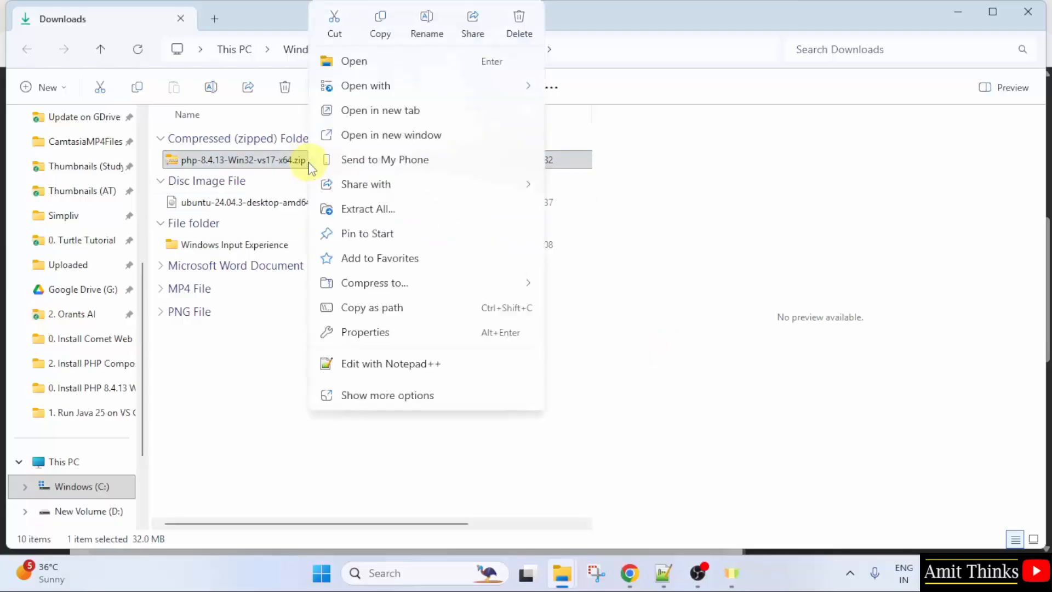
left_click(469, 219)
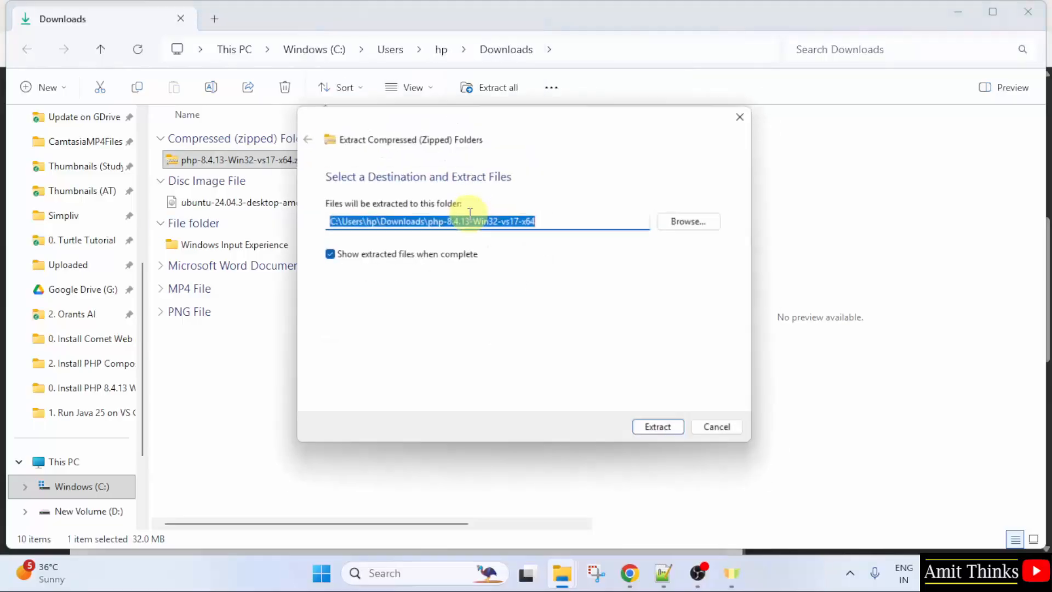
left_click(580, 223)
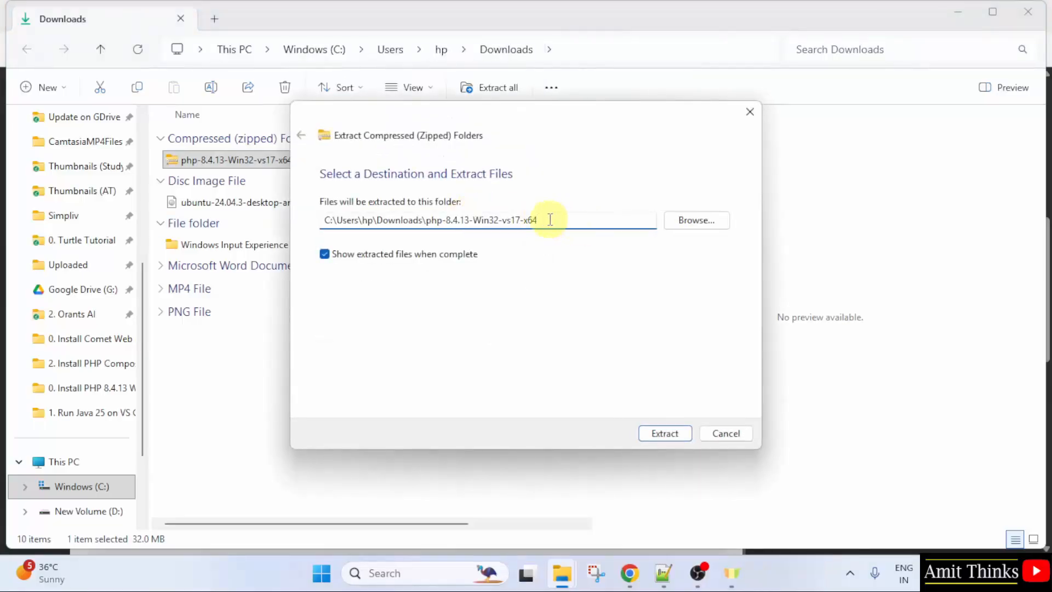
left_click(665, 434)
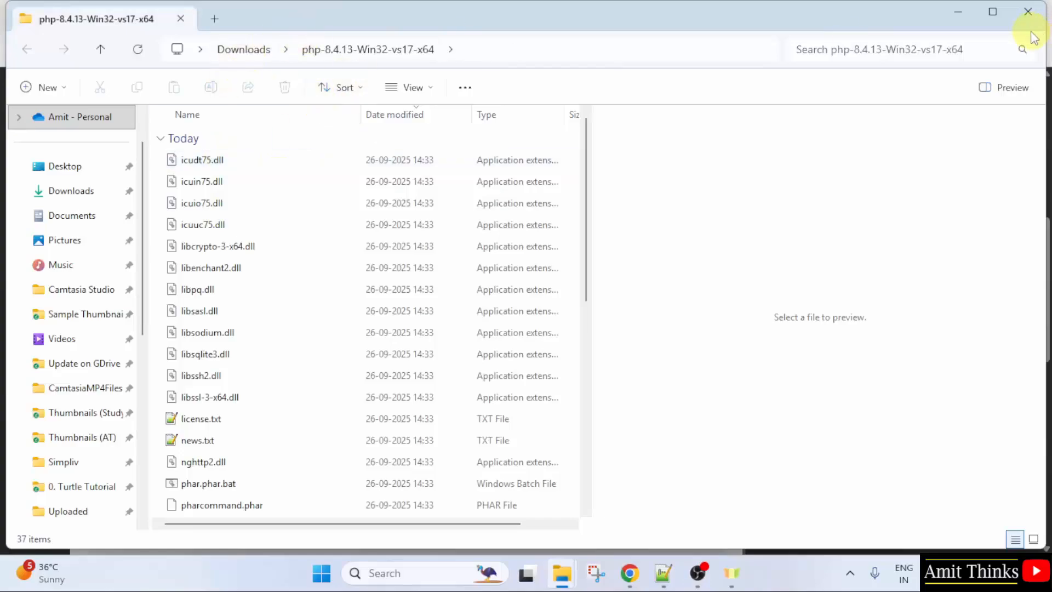
left_click(1027, 11)
Rename the extracted PHP folder in Downloads as php-8.4.13
left_click(282, 244)
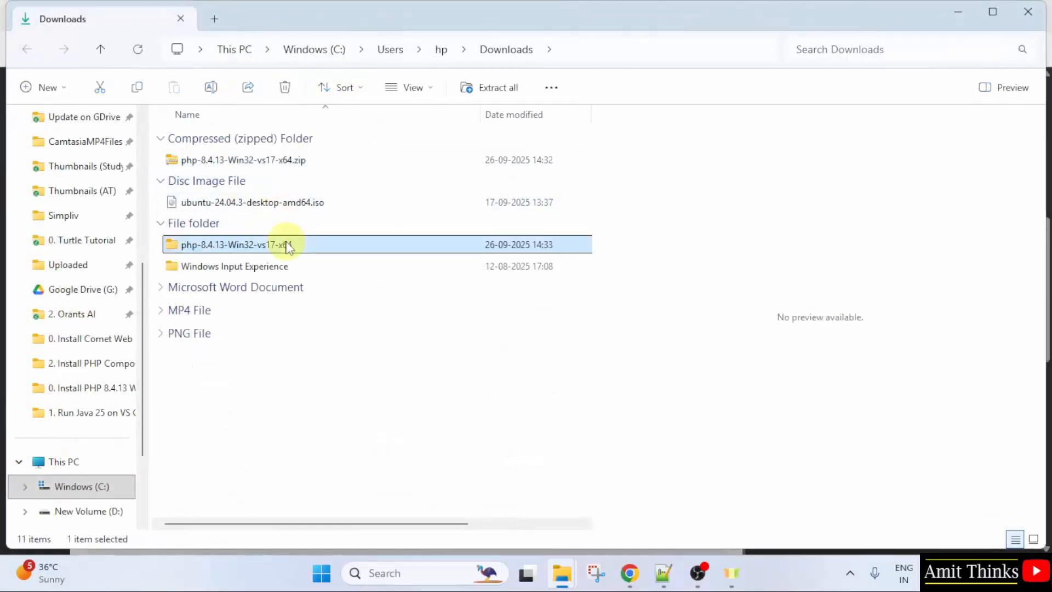
right_click(330, 250)
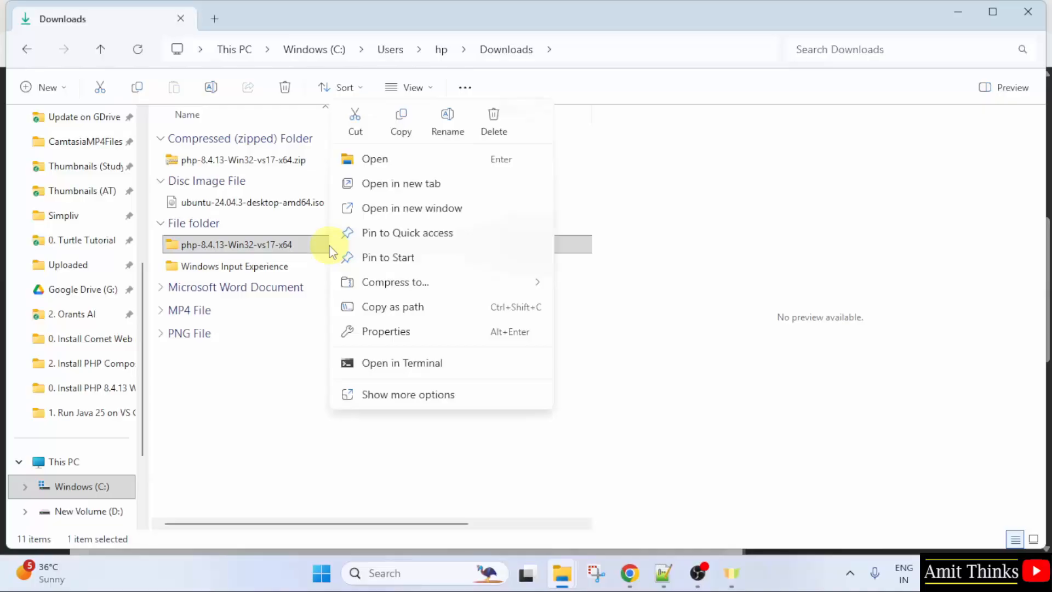
left_click(447, 124)
left_click_drag(229, 244, 293, 248)
key("BackSpace")
key("BackSpace")
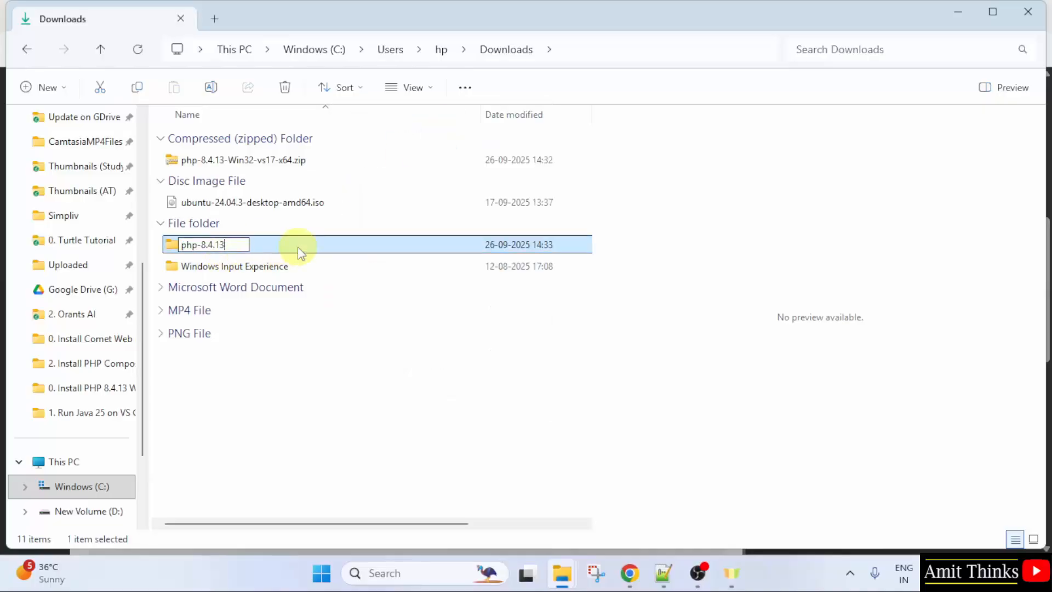
left_click(301, 369)
Copy the php-8.4.13 folder into C:\Program Files, granting administrator permission
left_click(249, 250)
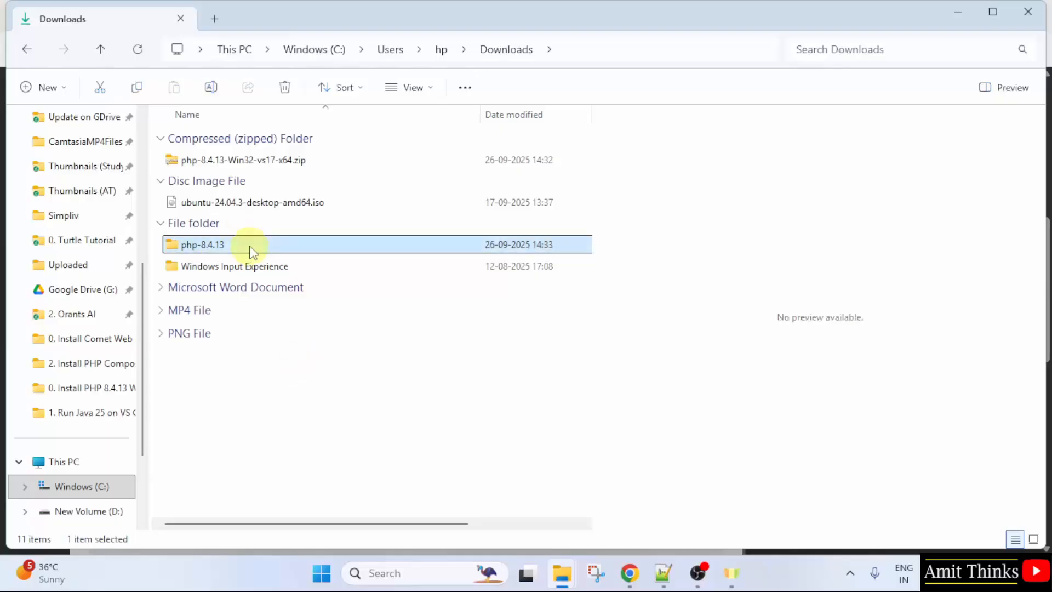
right_click(249, 249)
left_click(324, 126)
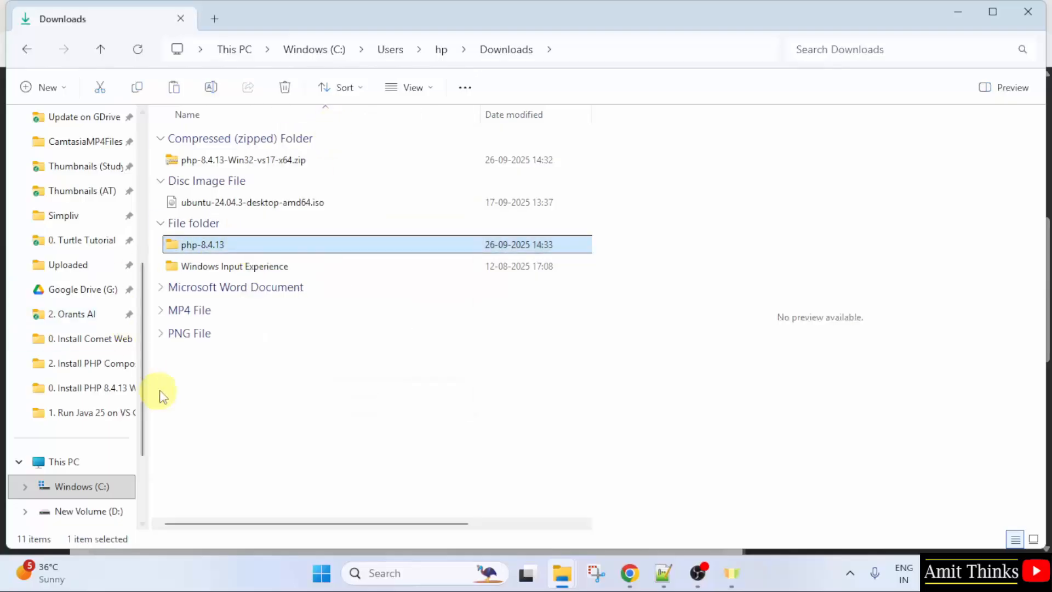
left_click_drag(160, 390, 158, 515)
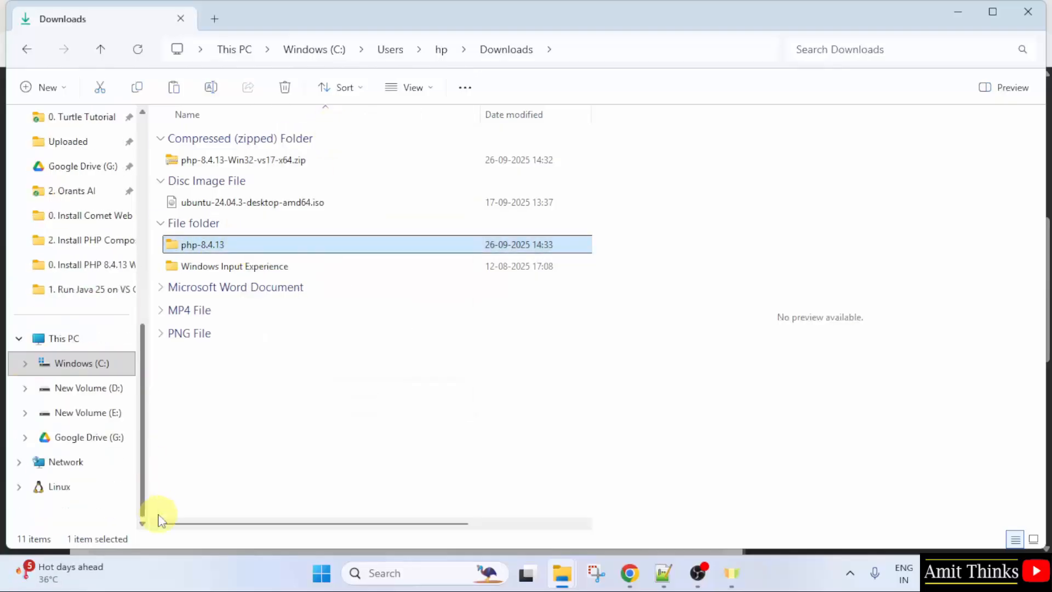
left_click(119, 369)
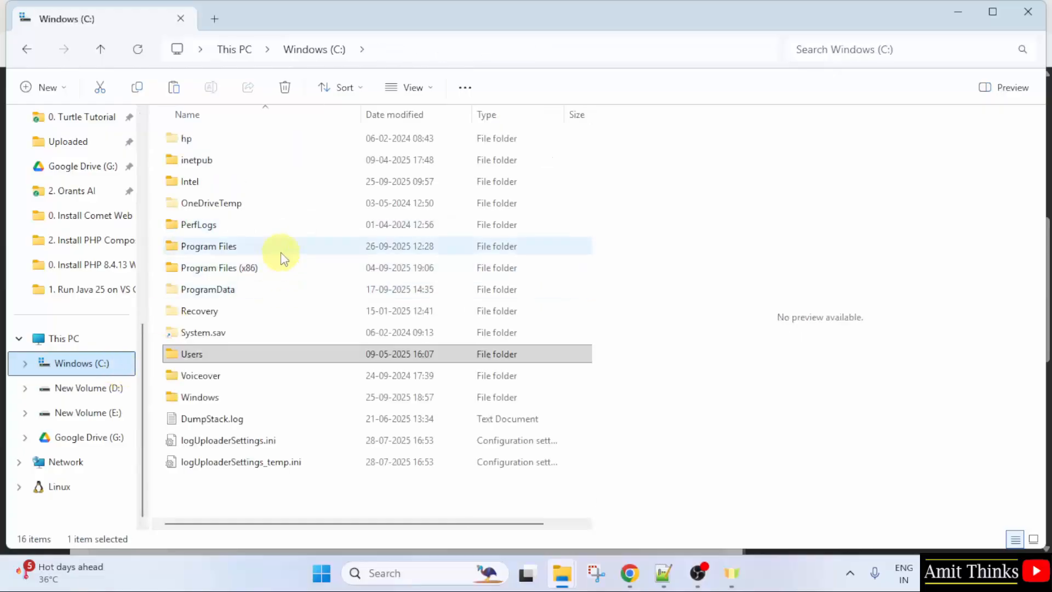
double_click(280, 248)
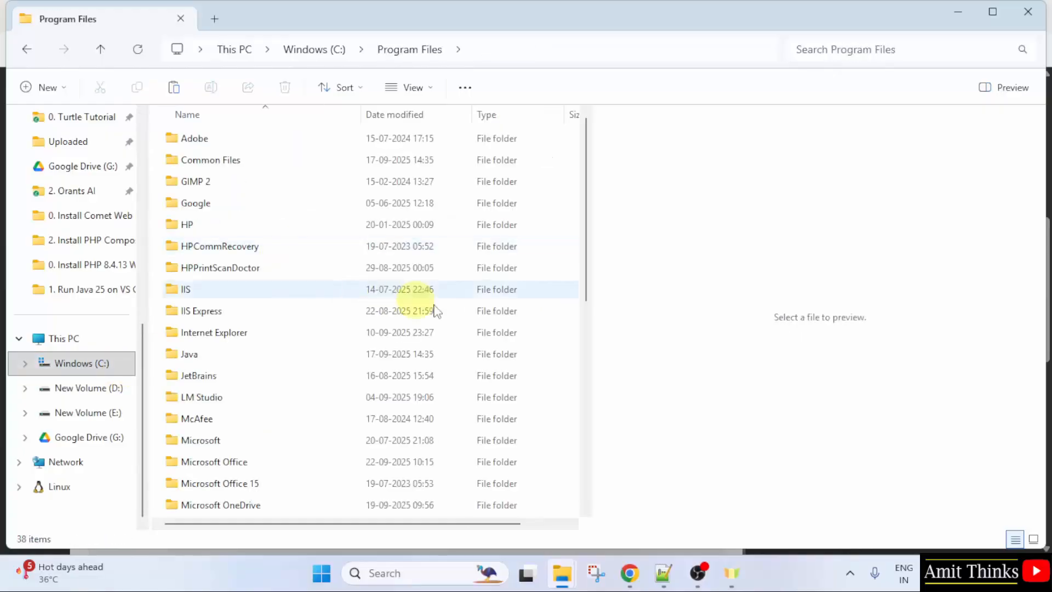
right_click(546, 342)
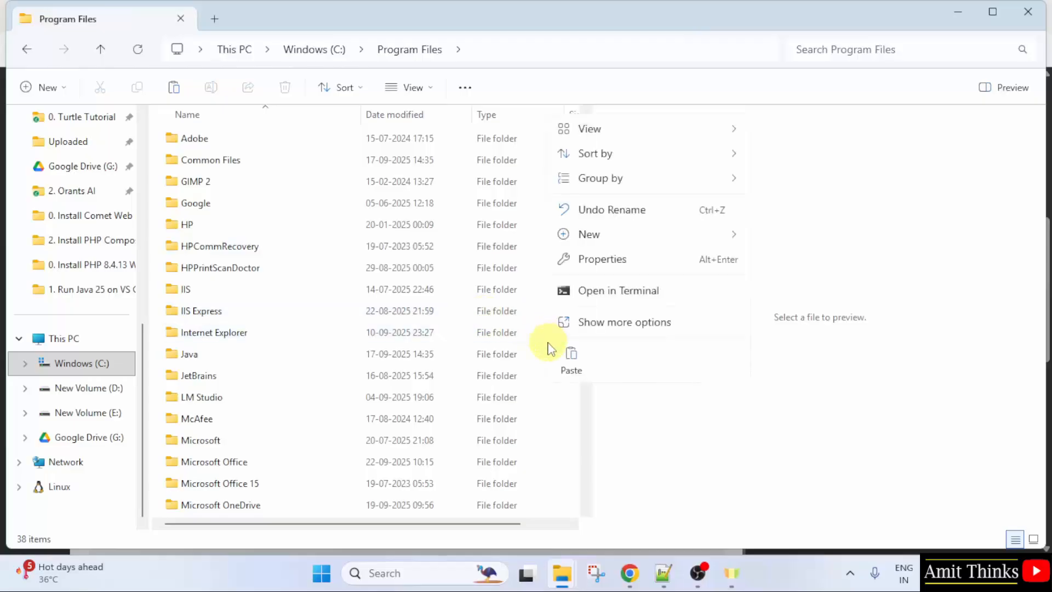
left_click(571, 357)
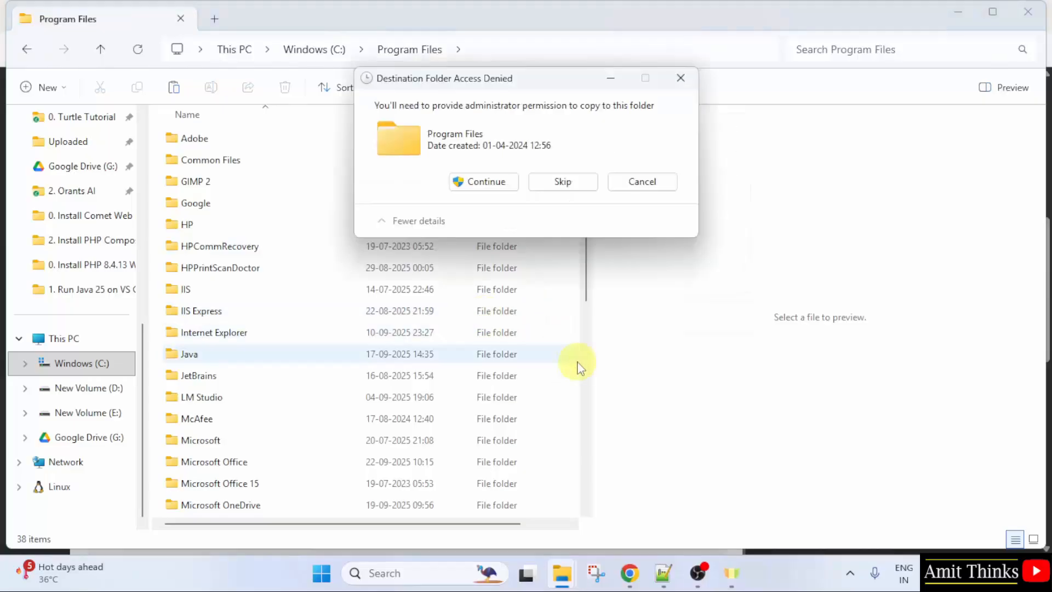
left_click(503, 183)
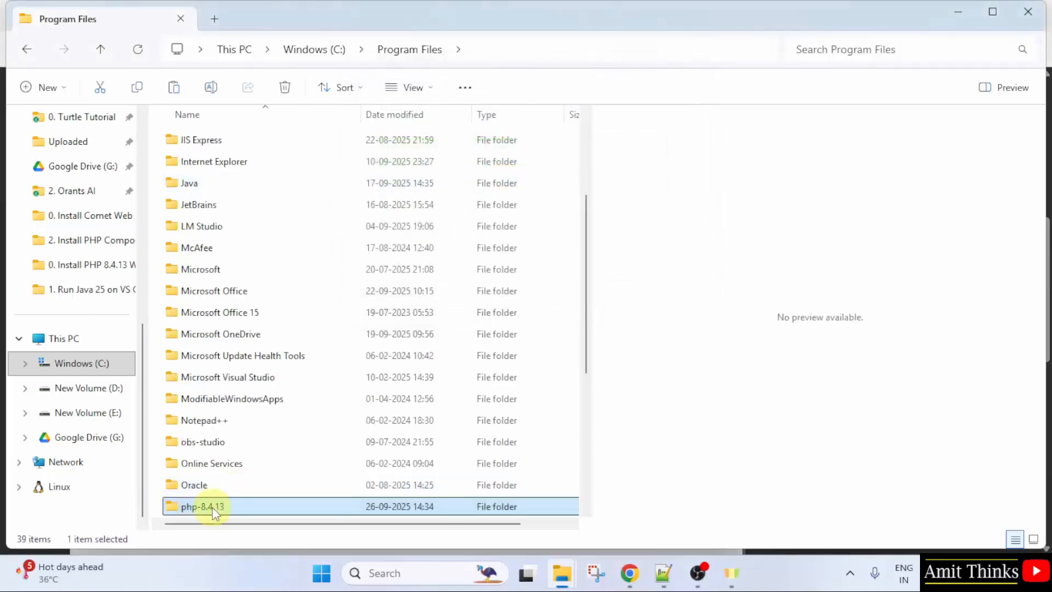
Open the php-8.4.13 folder in Program Files and copy its path, C:\Program Files\php-8.4.13
left_click_drag(586, 340, 586, 393)
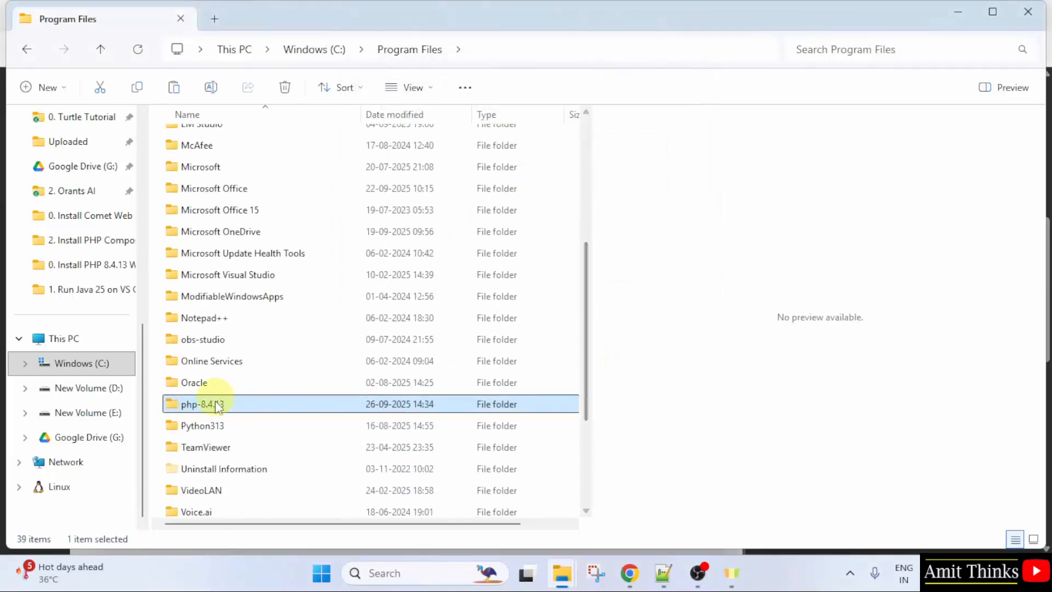
double_click(218, 408)
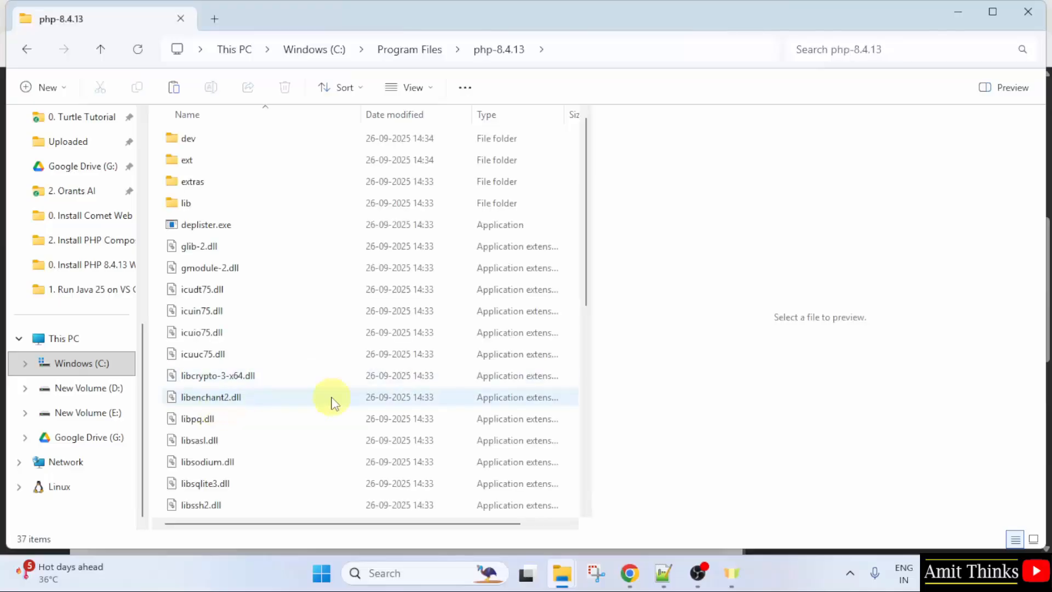
left_click(573, 50)
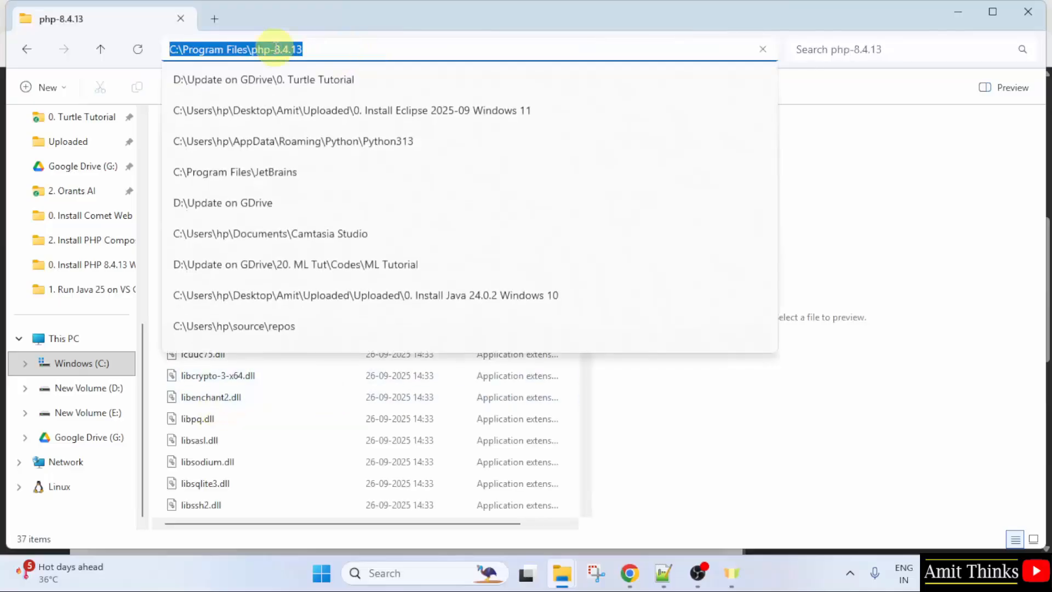
right_click(276, 48)
left_click(359, 90)
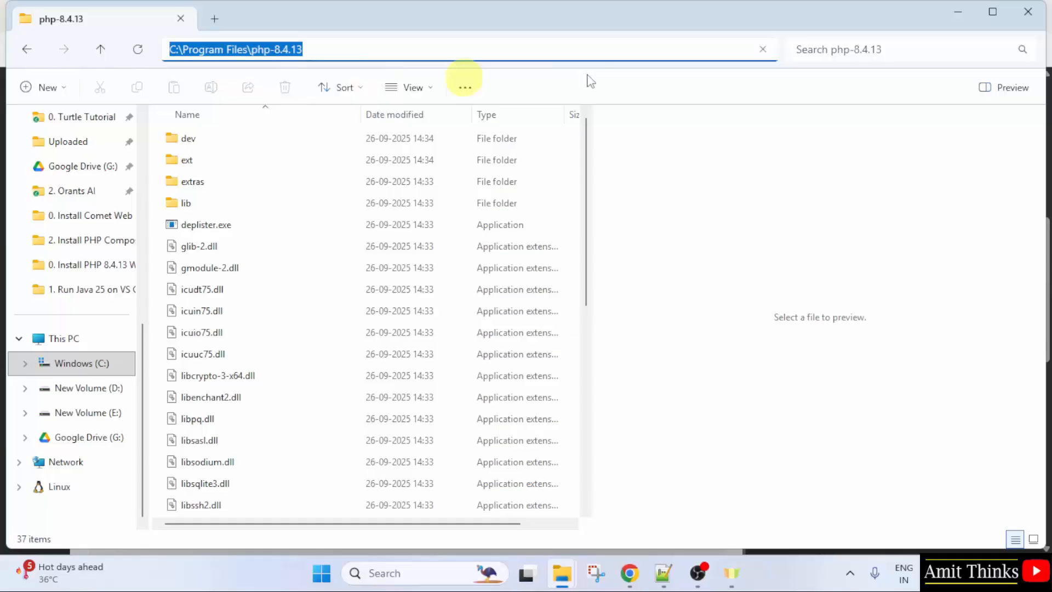
Minimize the open windows, search Windows for environment variables, and open the system environment variables settings
left_click(964, 12)
left_click(964, 12)
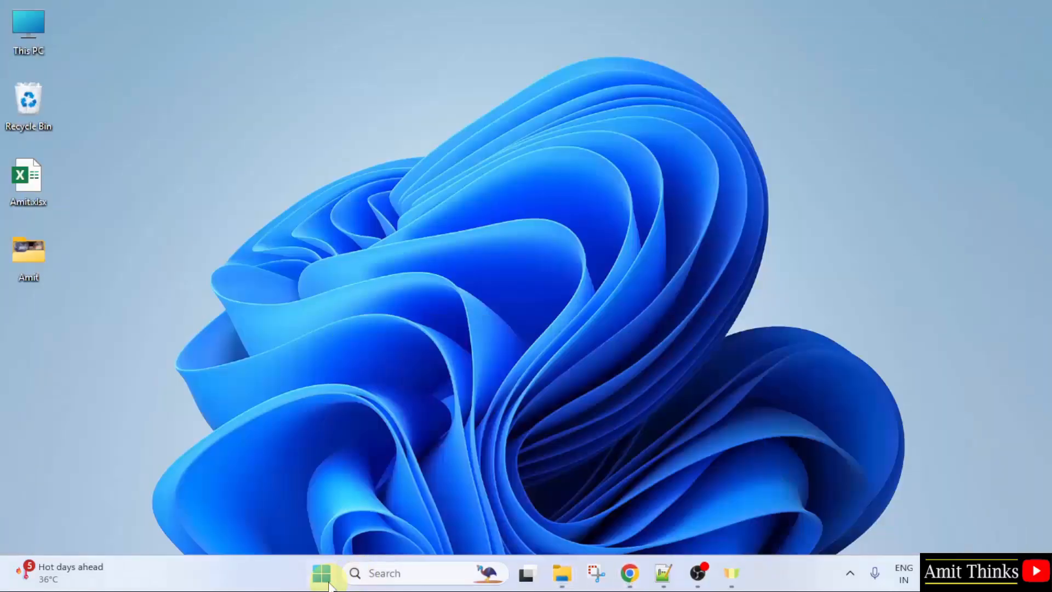
left_click(330, 584)
type("environ")
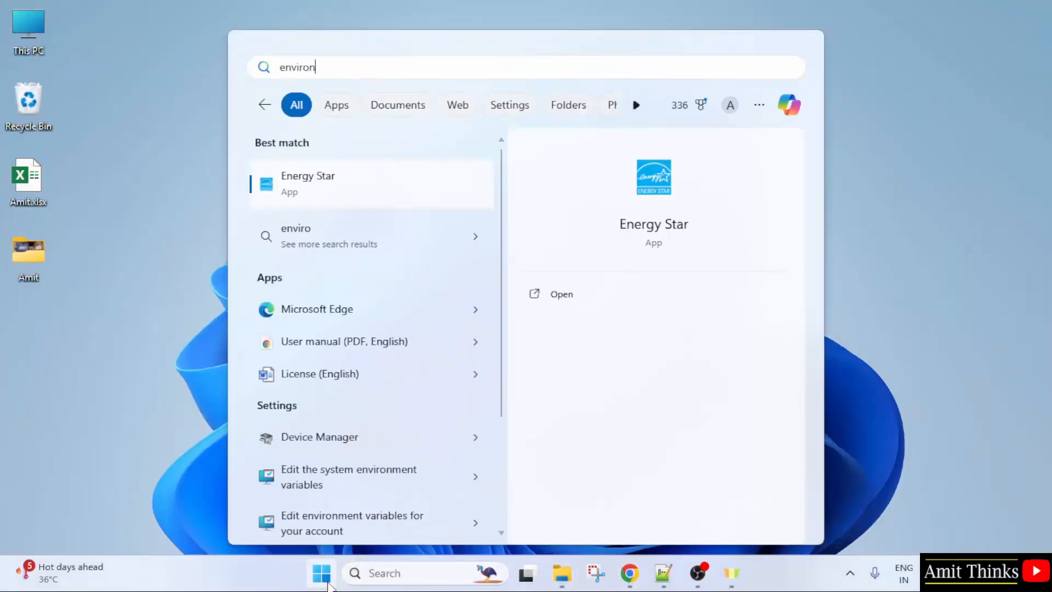
type("ment variables")
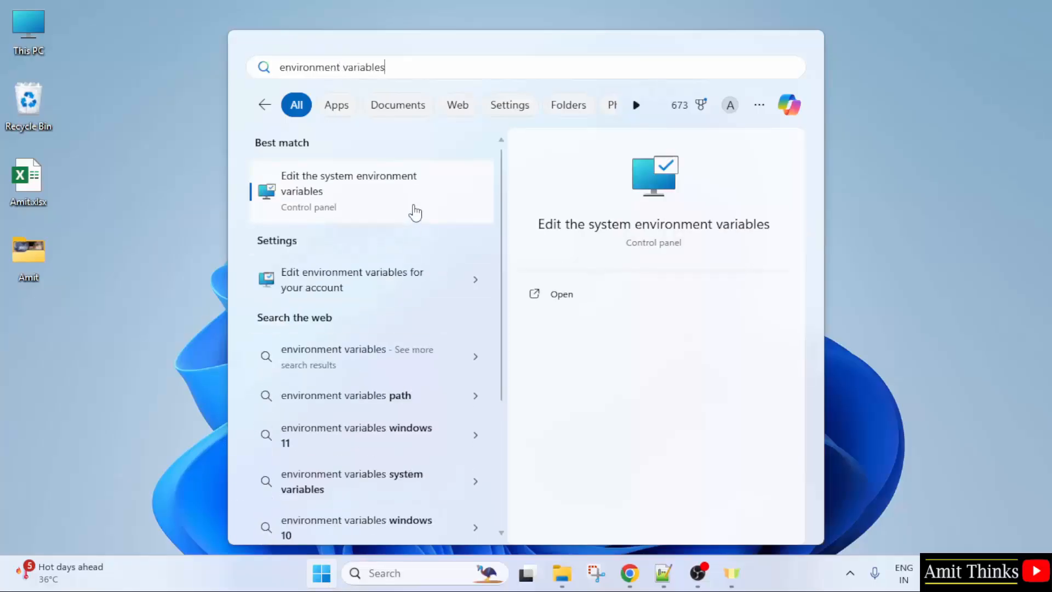
left_click(593, 298)
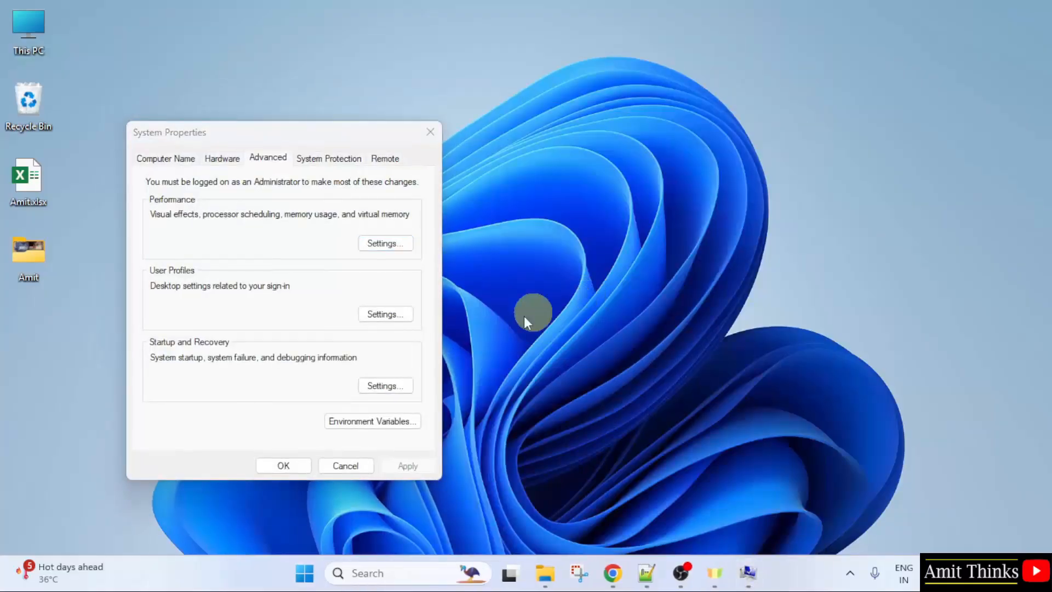
Add C:\Program Files\php-8.4.13 as a new entry in the system Path variable and save the environment variable settings
left_click(385, 427)
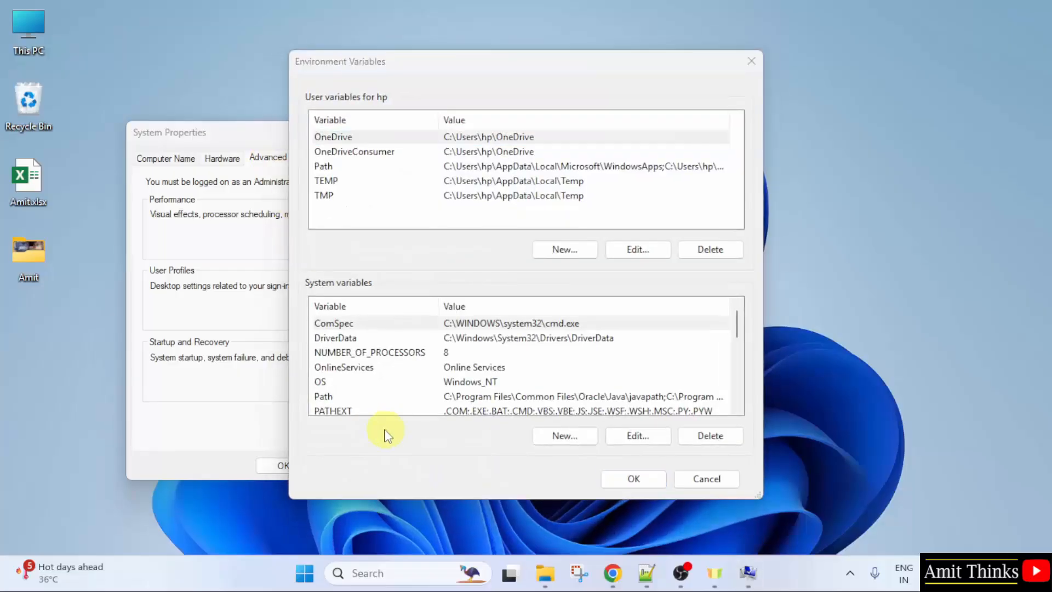
left_click(509, 397)
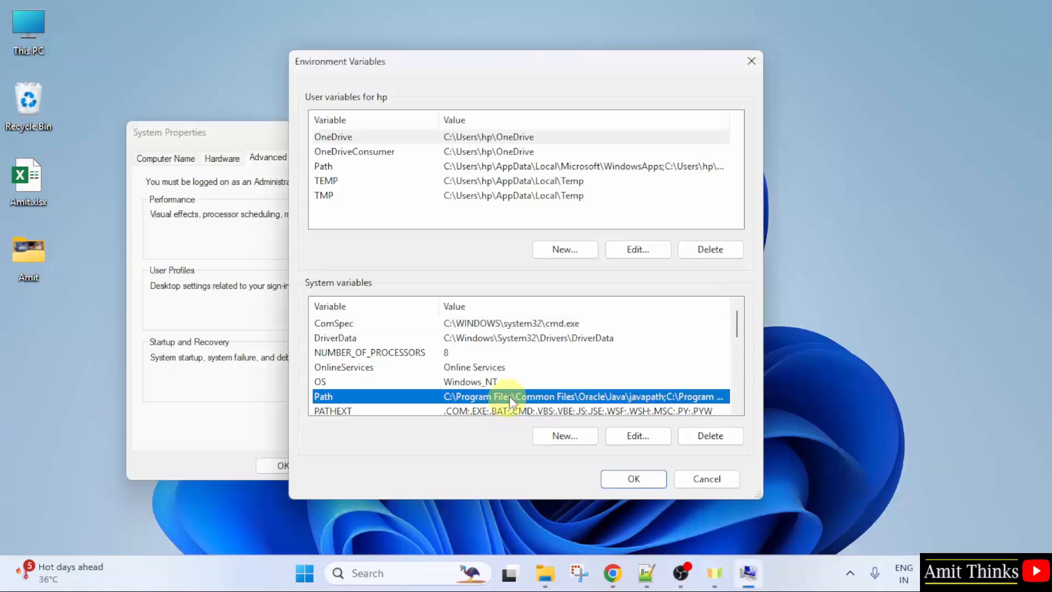
double_click(511, 397)
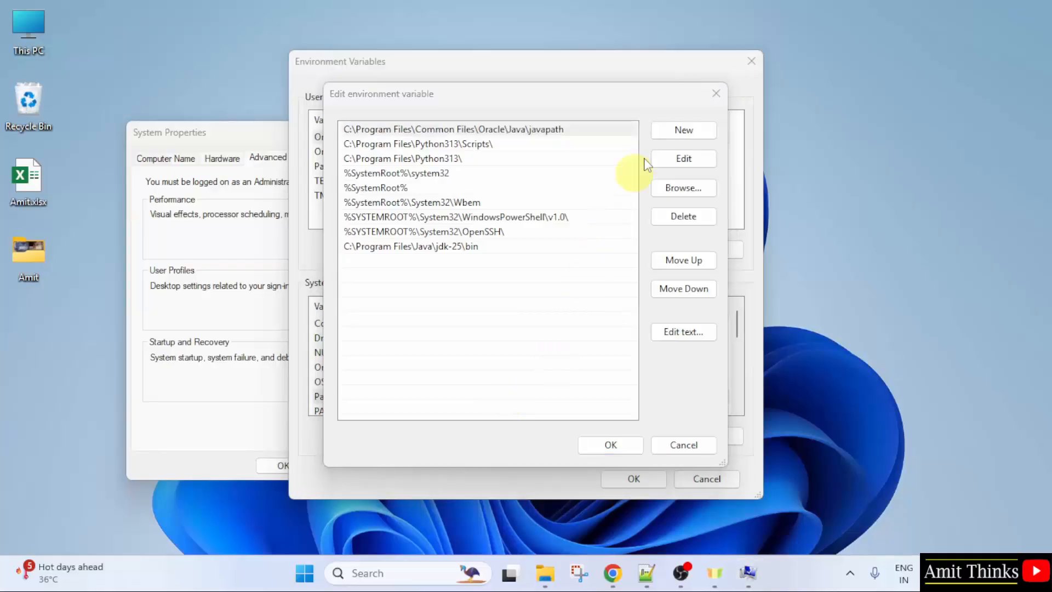
left_click(678, 131)
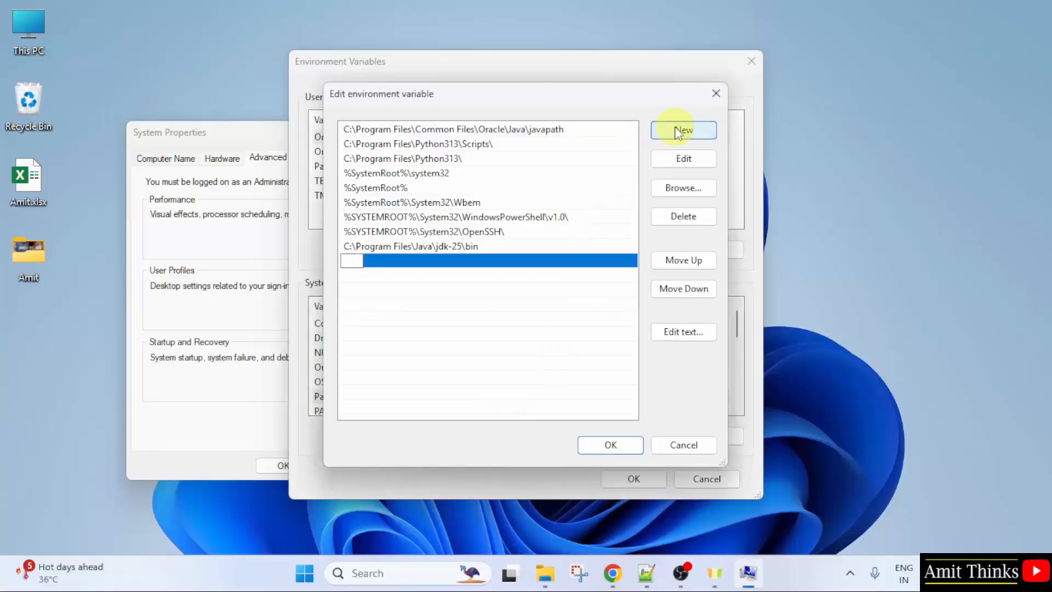
right_click(348, 262)
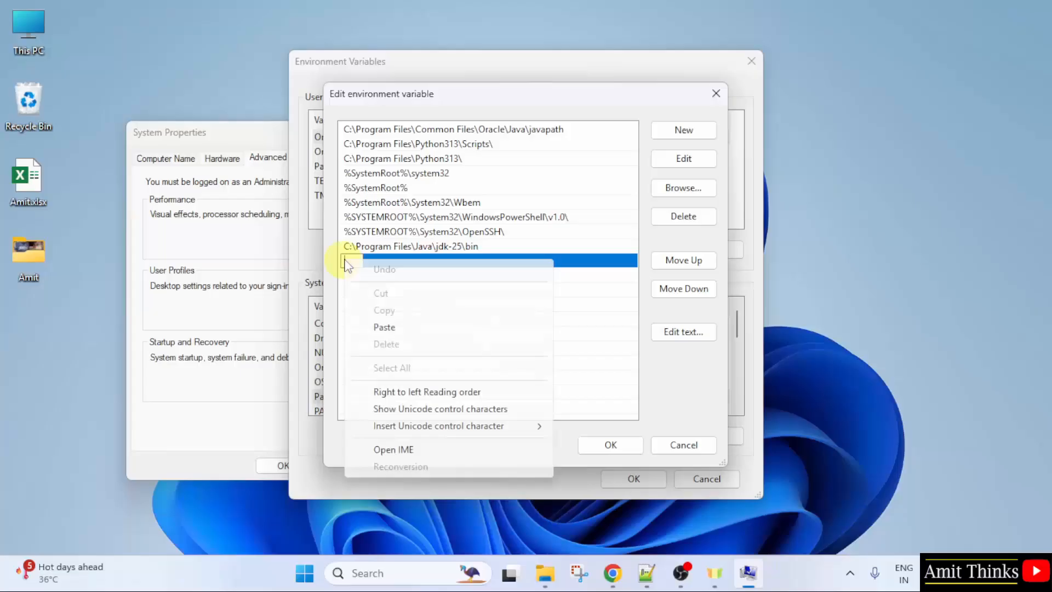
left_click(383, 327)
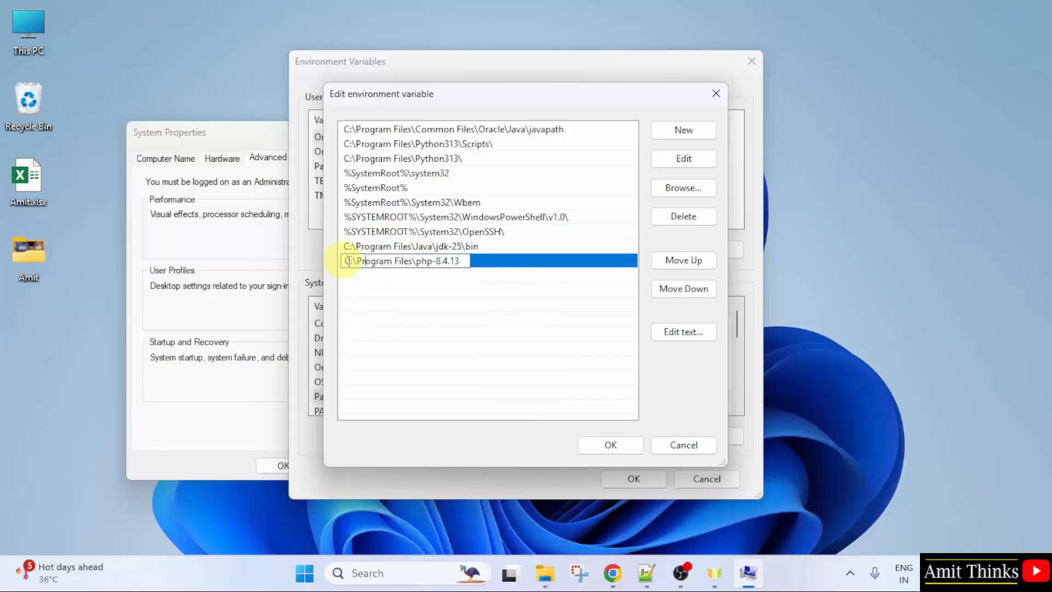
left_click(610, 444)
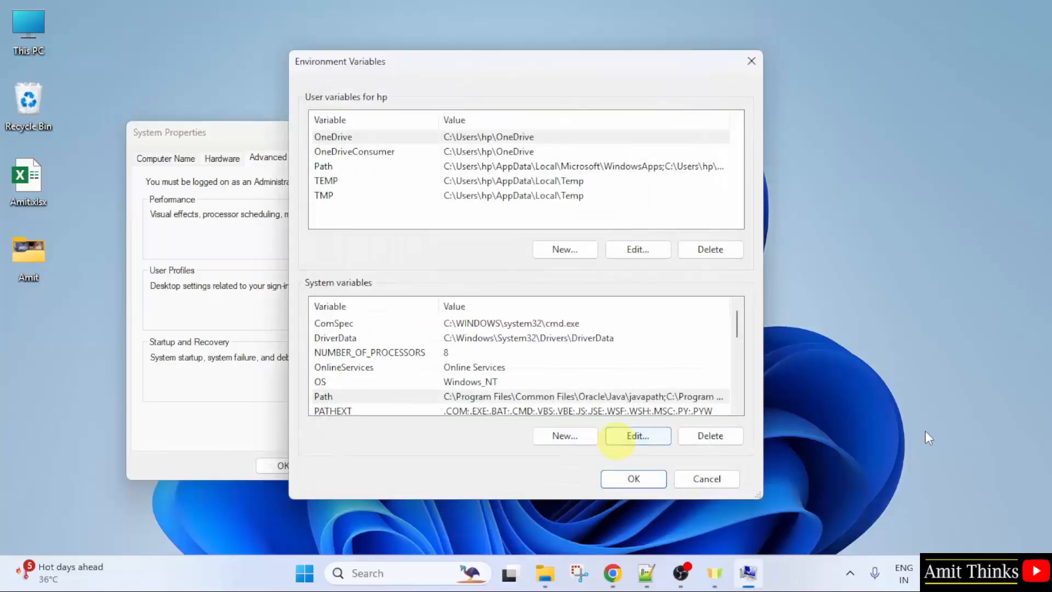
left_click(619, 438)
left_click(630, 478)
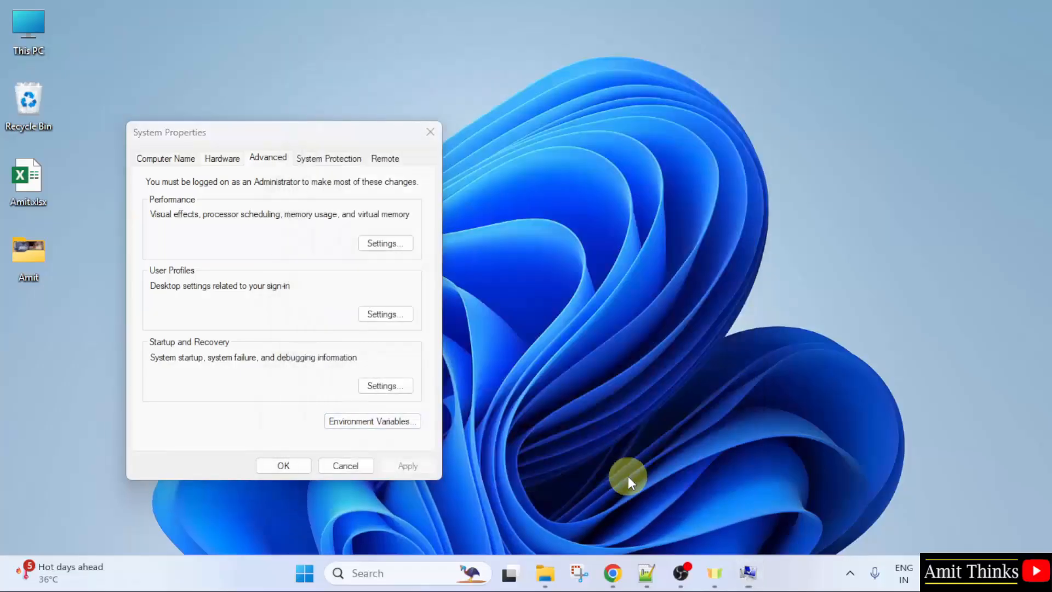
left_click(275, 465)
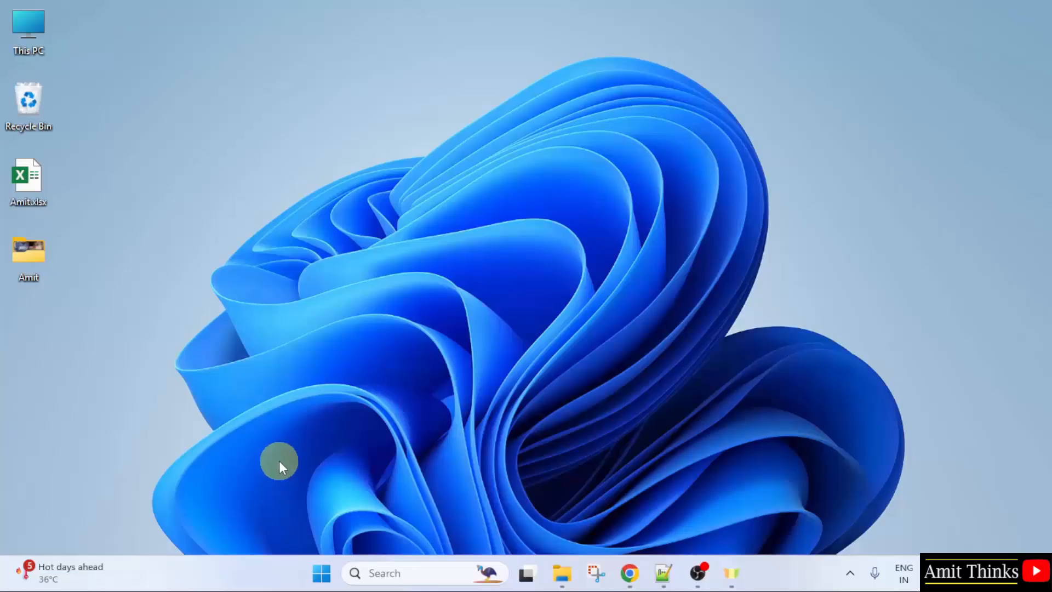
Open Command Prompt and check the installed PHP version with php -v
left_click(322, 584)
type("cmd")
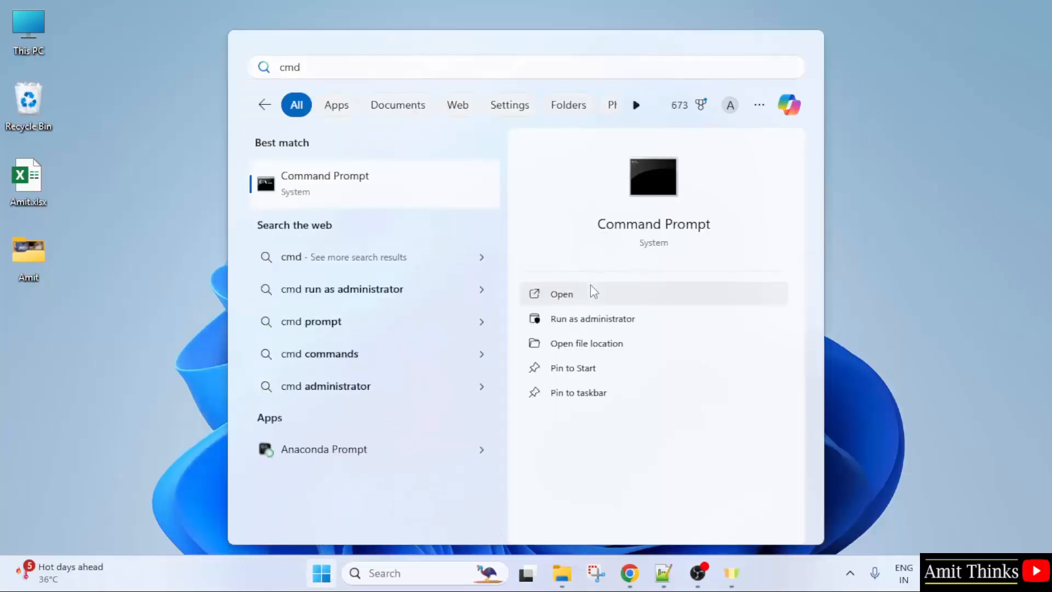
left_click(589, 291)
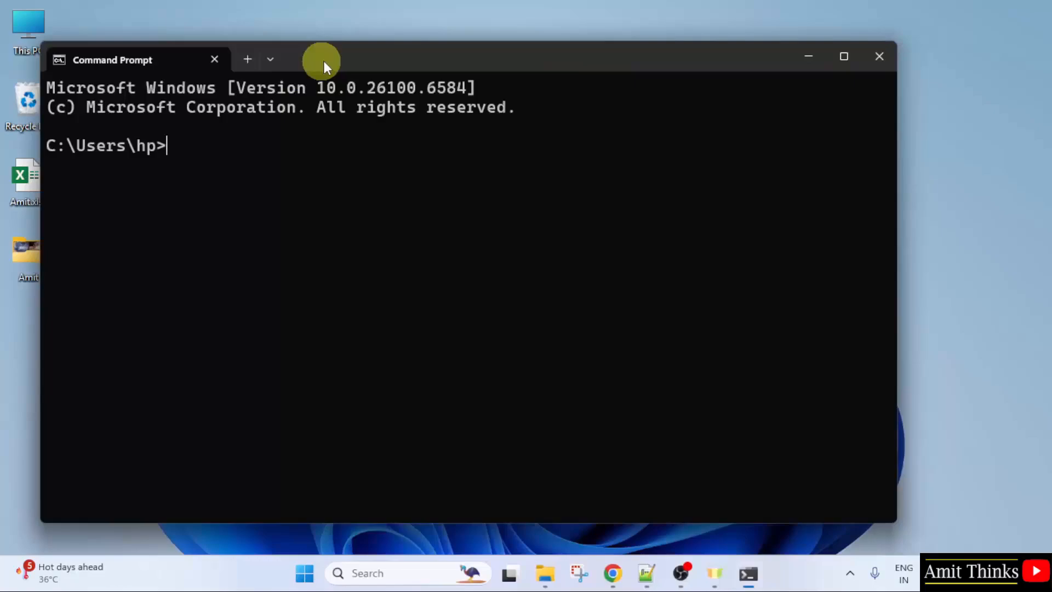
left_click_drag(324, 61, 456, 69)
type("php -v")
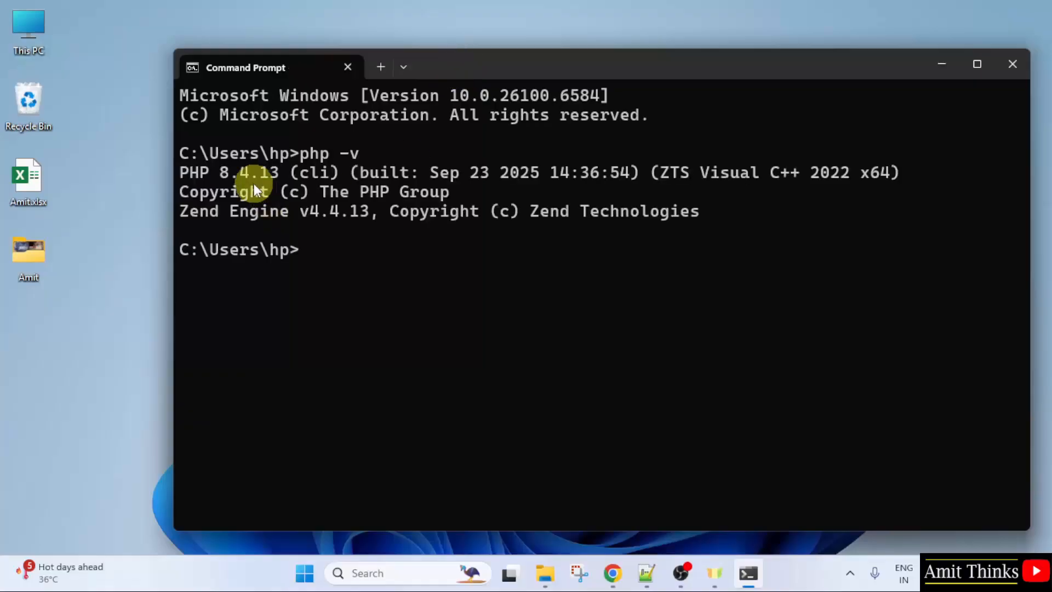
left_click_drag(219, 175, 280, 174)
left_click(315, 181)
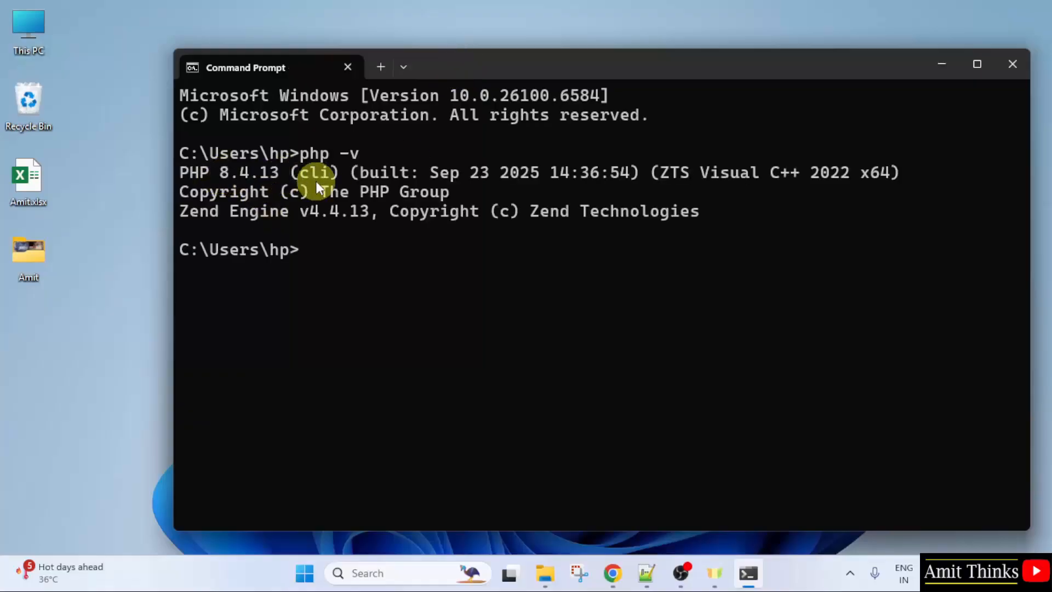
left_click(939, 74)
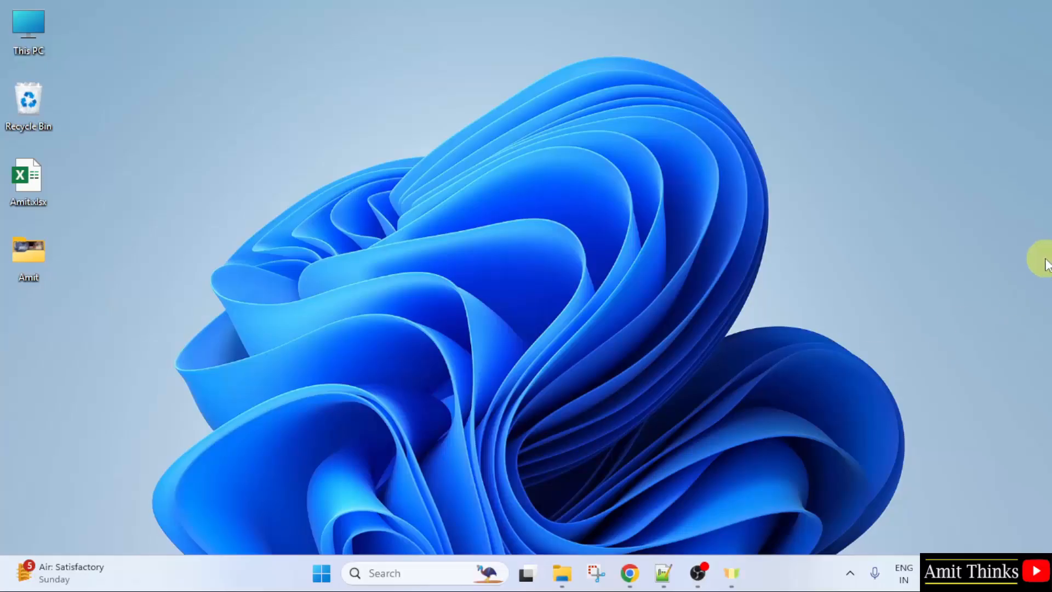
Switch to Chrome, search Google for composer, and open the official Composer website
left_click(631, 572)
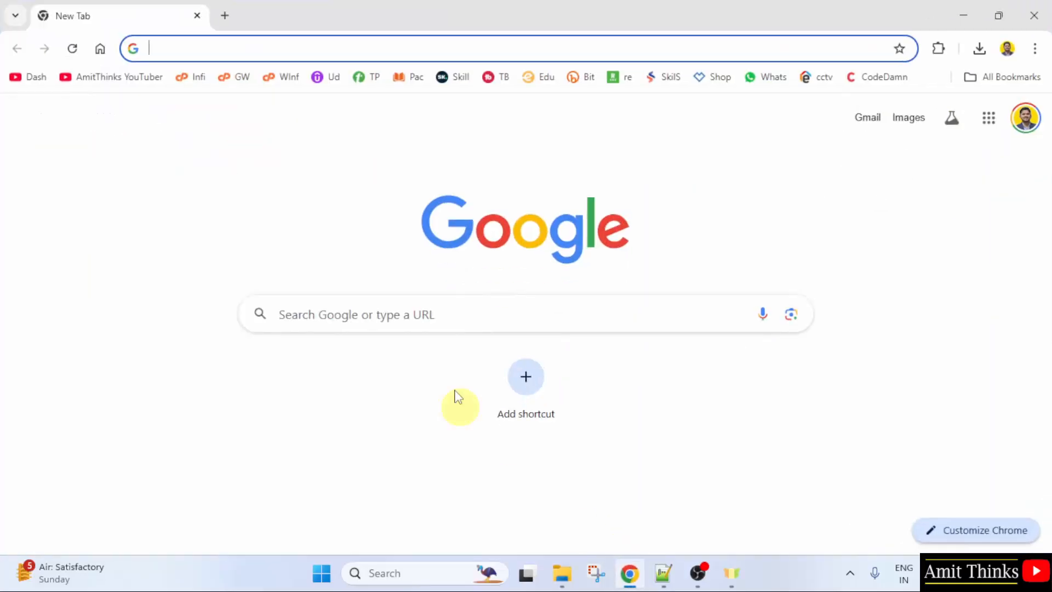
left_click(436, 315)
type("composer")
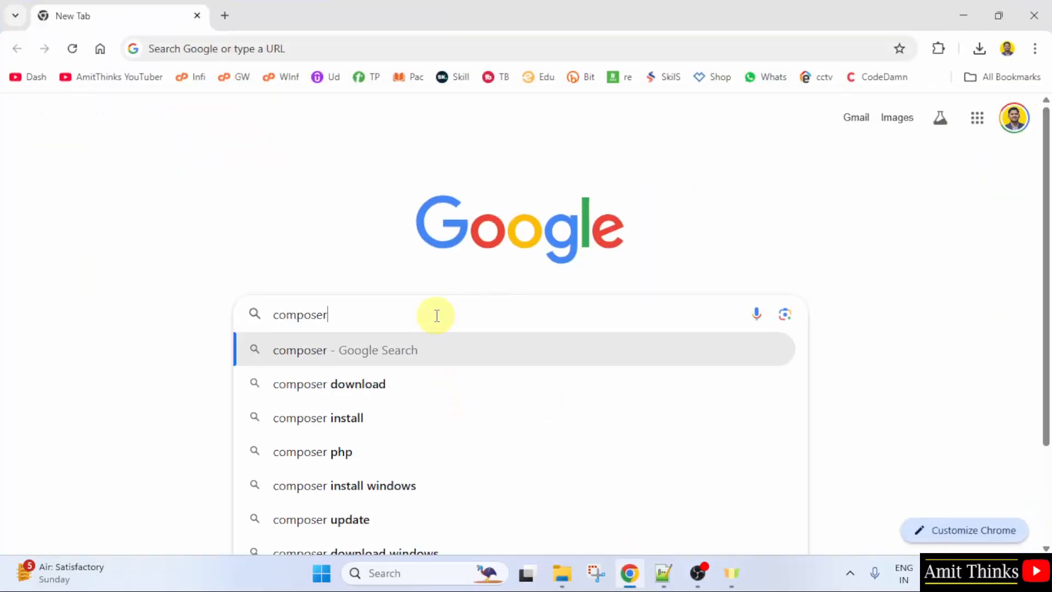
key("Return")
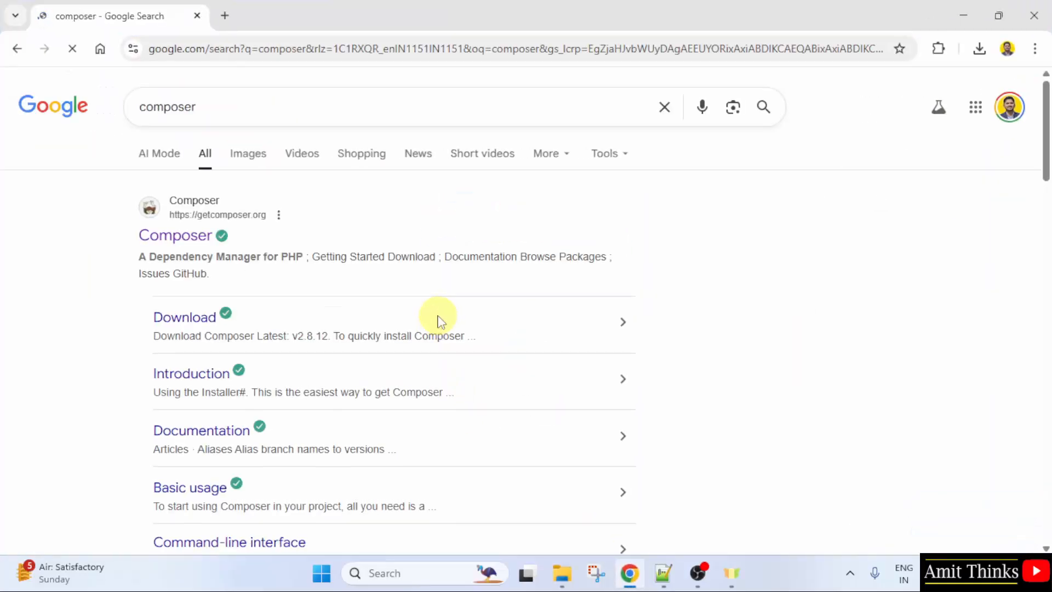
left_click(203, 238)
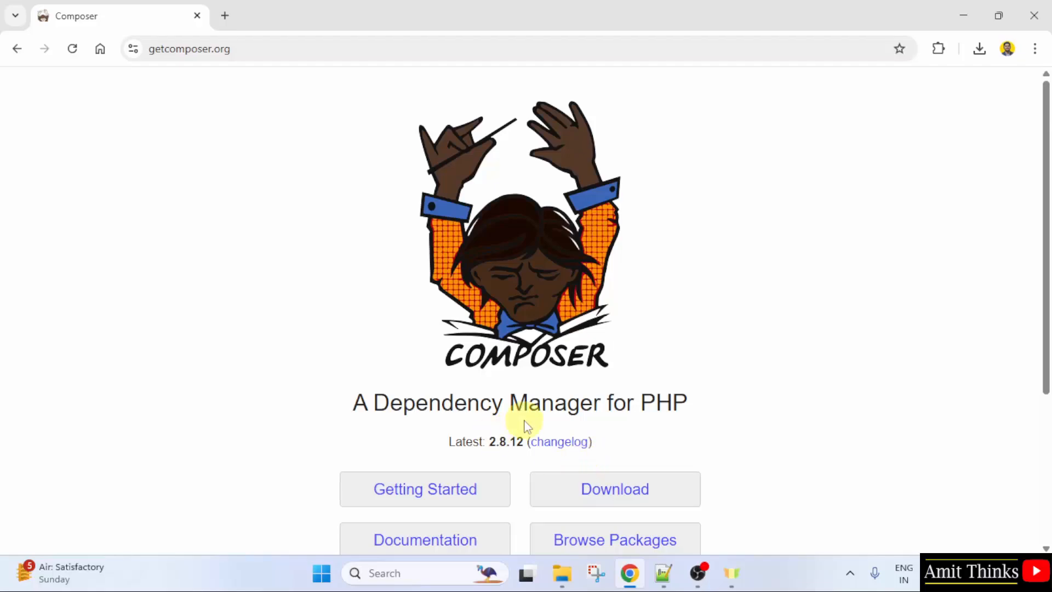
Open the Composer download page and download the Windows installer, Composer-Setup.exe
left_click_drag(1041, 223, 1044, 324)
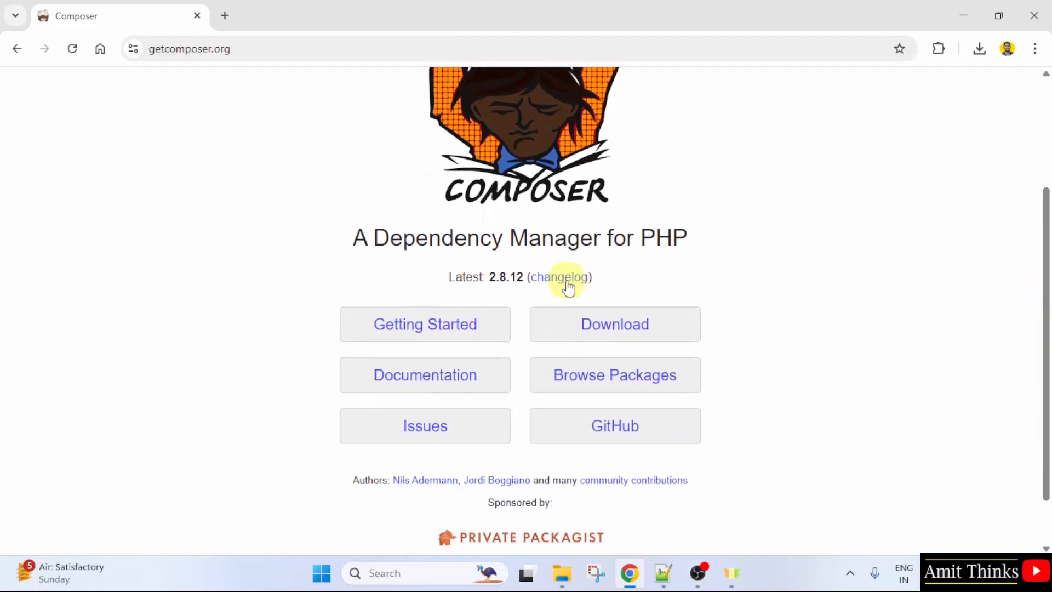
left_click(641, 335)
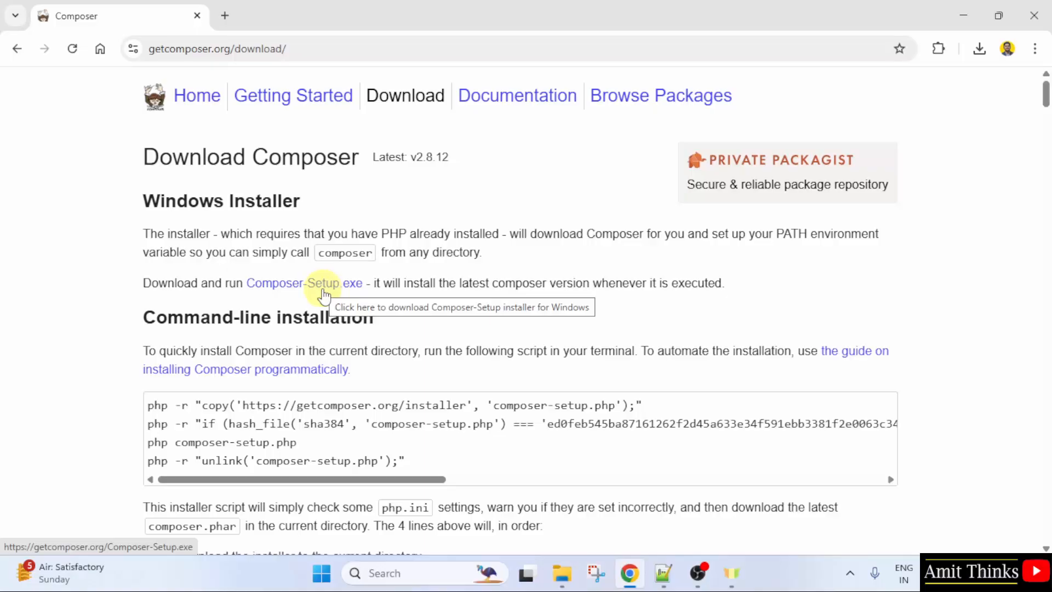
left_click(323, 292)
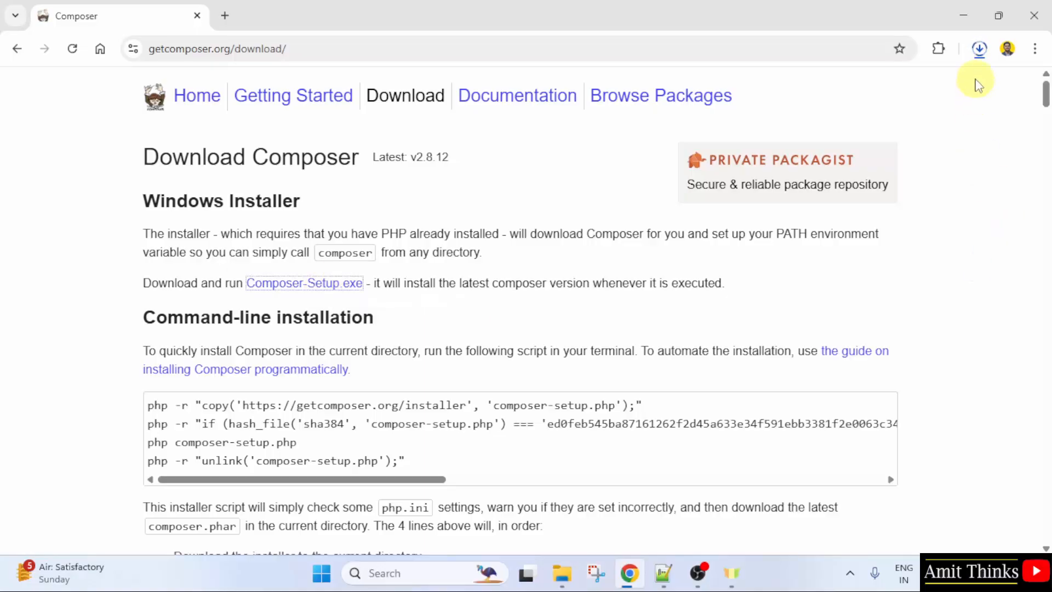
Run the downloaded Composer-Setup.exe, choose installation for all users, and continue with Developer mode off
left_click(979, 48)
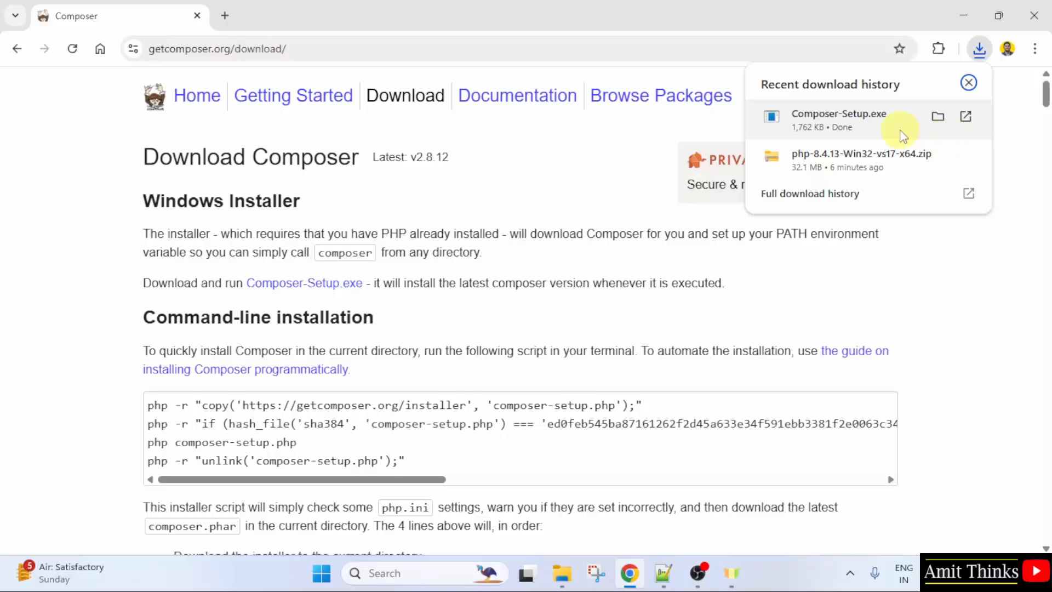
right_click(880, 131)
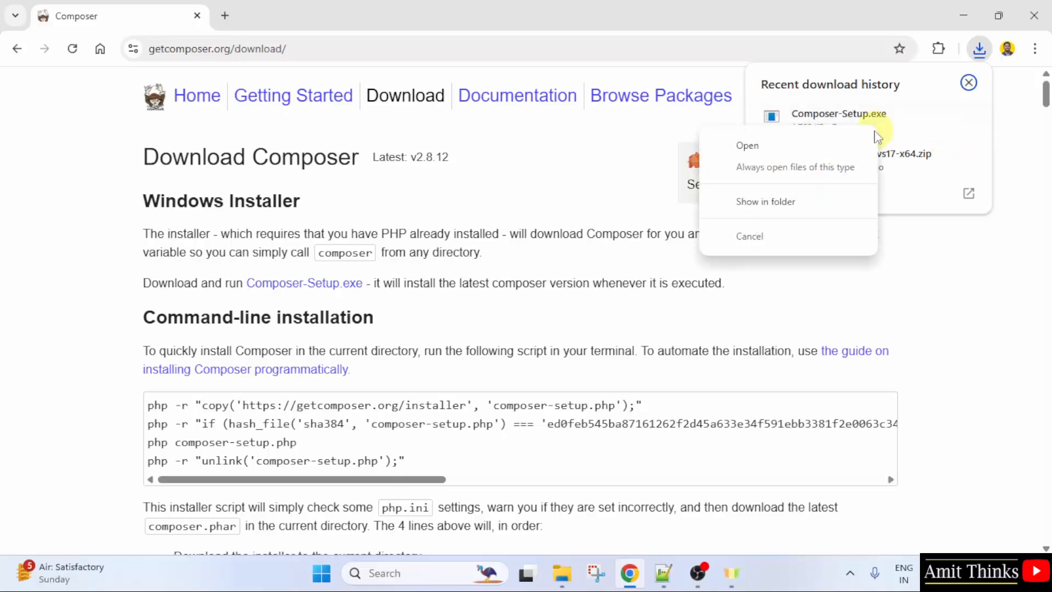
left_click(764, 150)
left_click(962, 17)
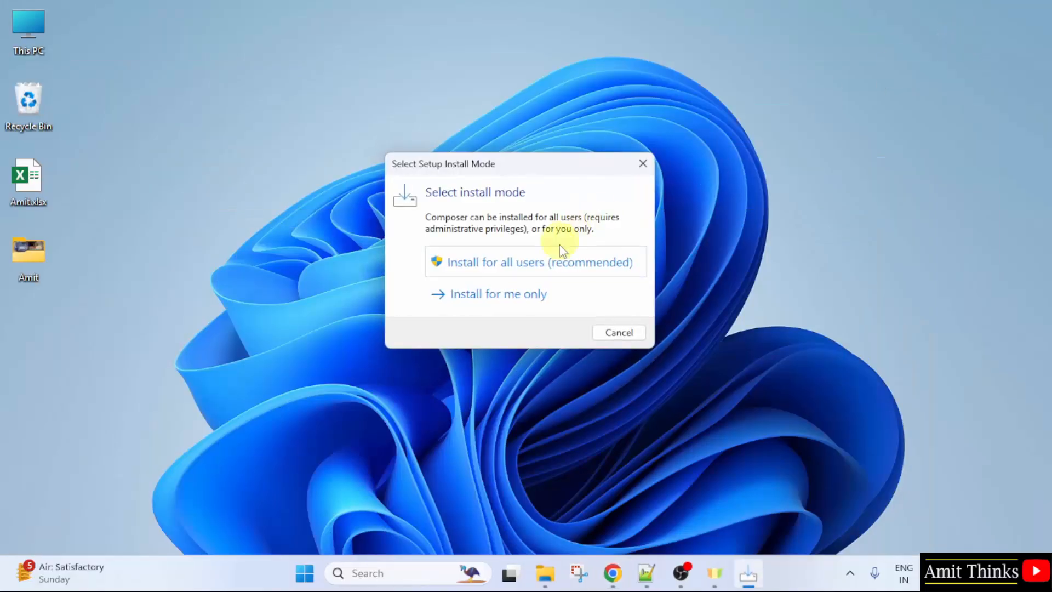
left_click(567, 265)
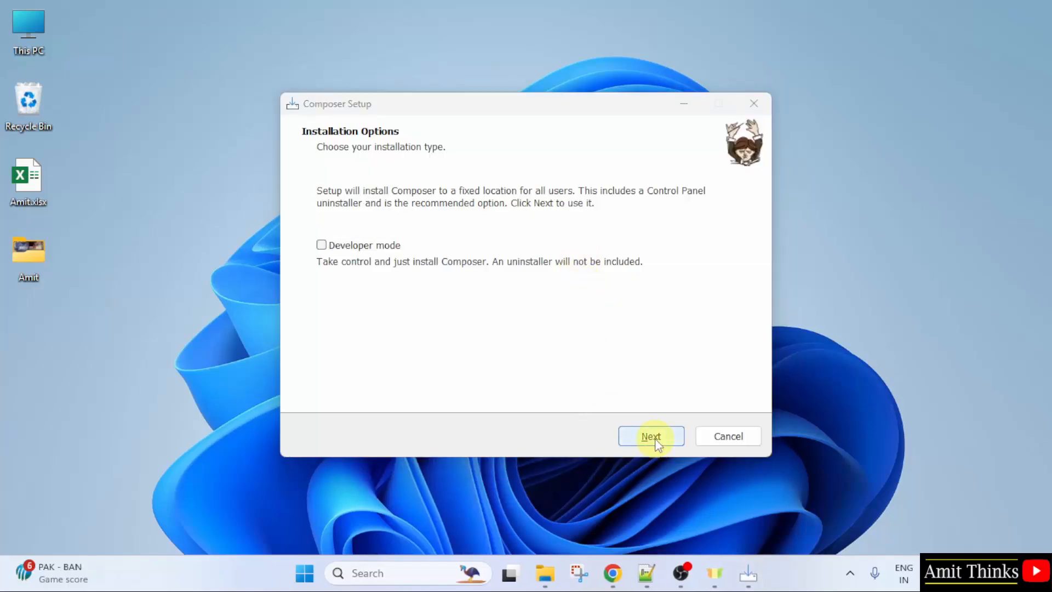
left_click(656, 441)
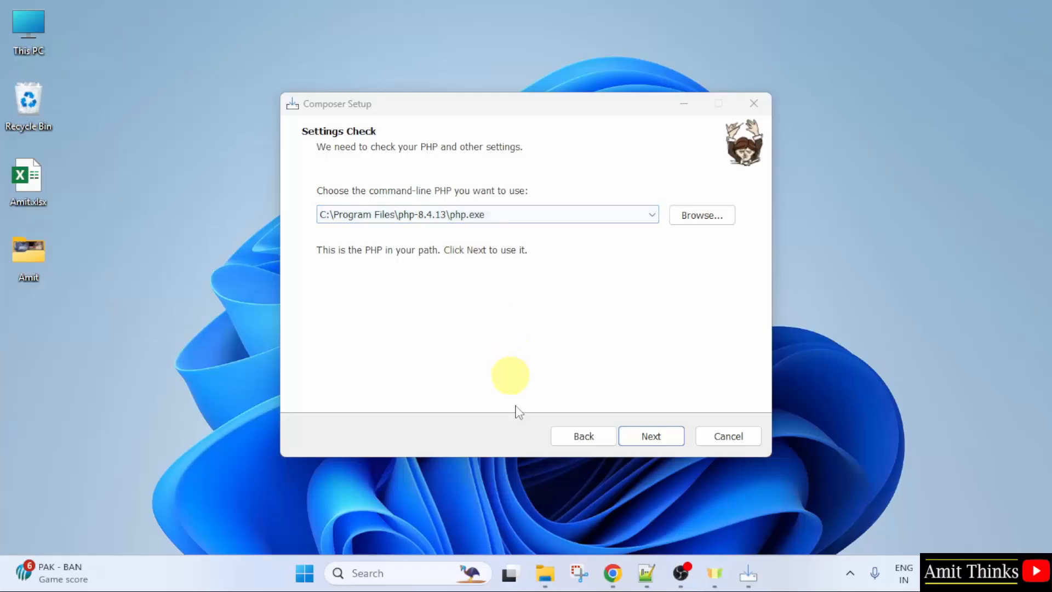
Check in File Explorer the php-8.4.13 folder's path and its php.exe against the PHP chosen in Composer Setup
left_click(541, 576)
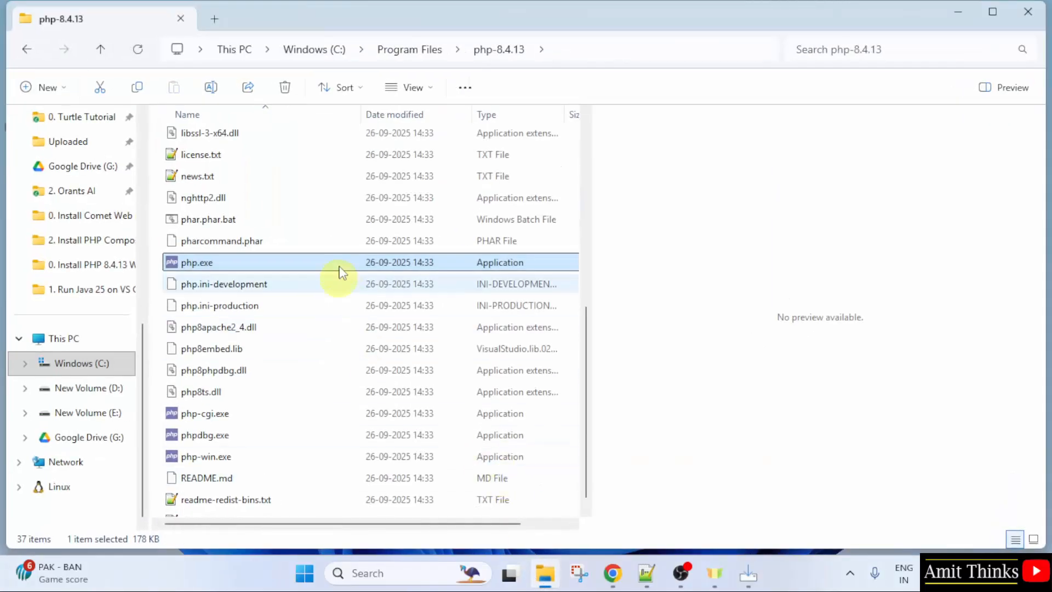
left_click(572, 58)
left_click(413, 50)
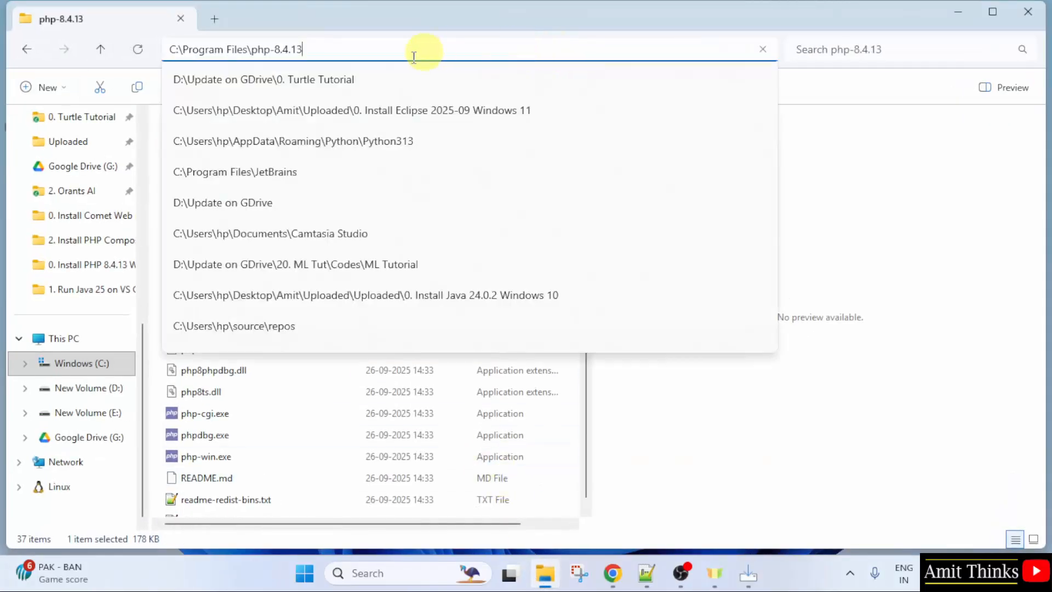
left_click(413, 414)
left_click(241, 264)
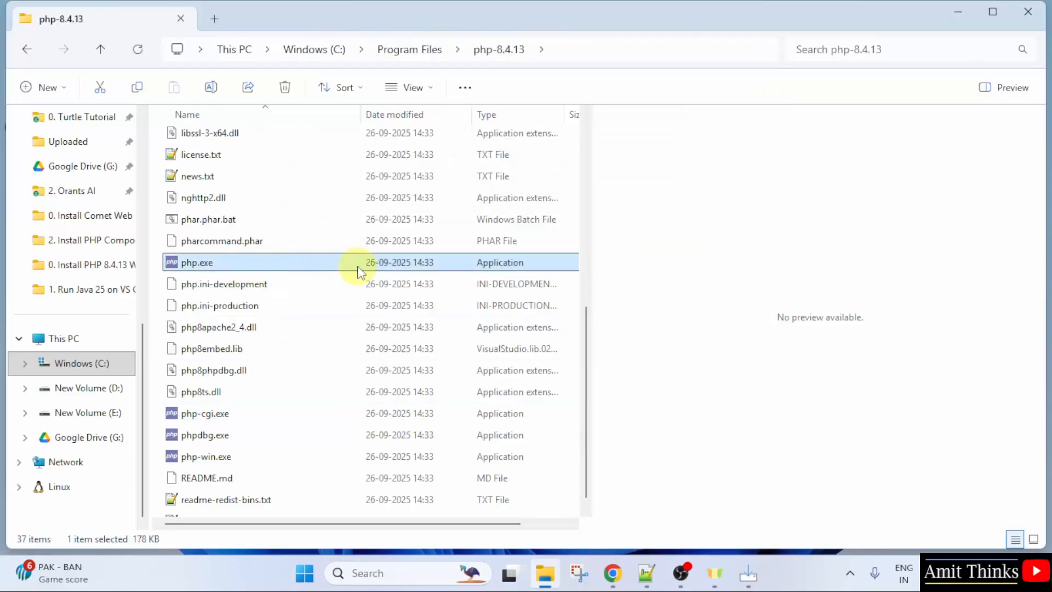
left_click(955, 14)
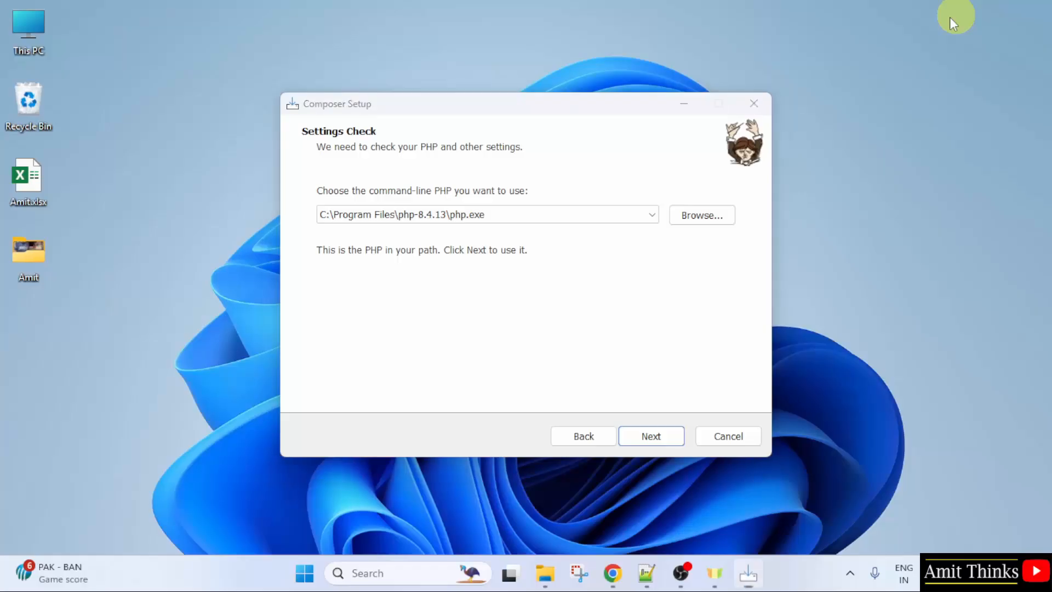
Install Composer using C:\Program Files\php-8.4.13\php.exe as the command-line PHP and no proxy, continuing past the information page
left_click(499, 220)
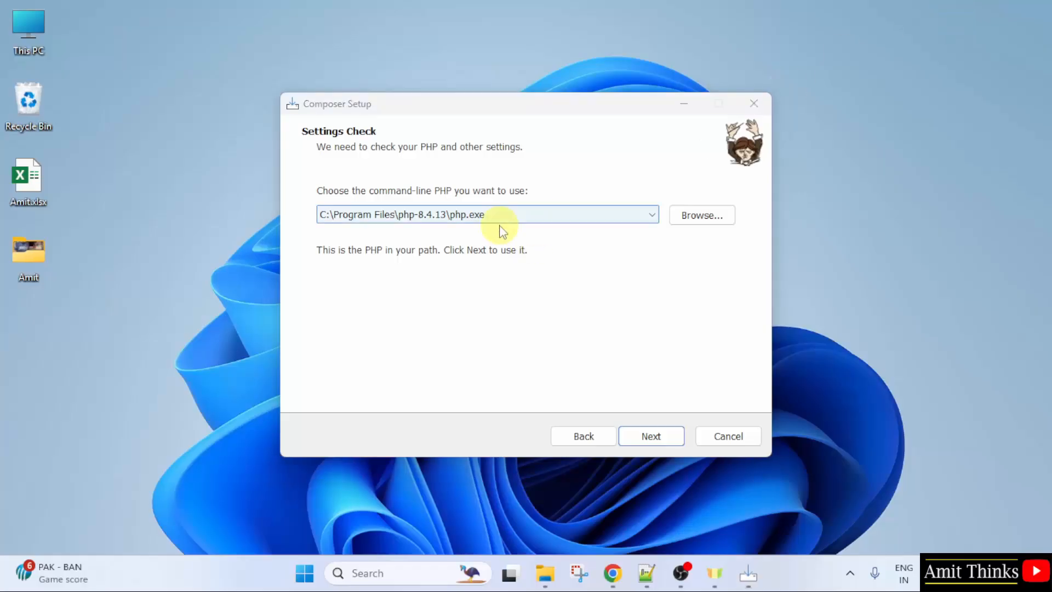
left_click(656, 436)
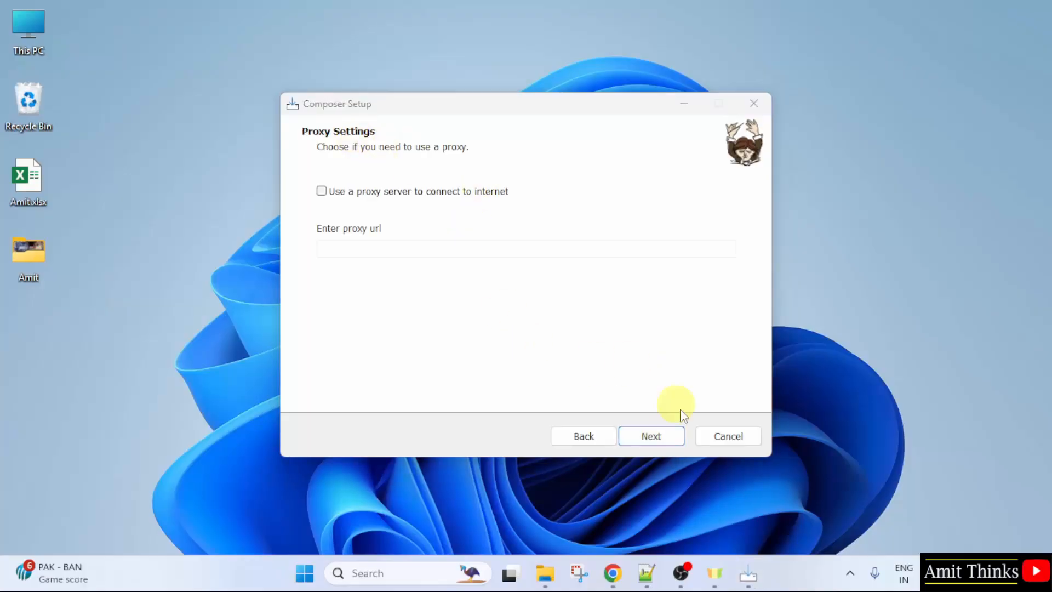
left_click(664, 441)
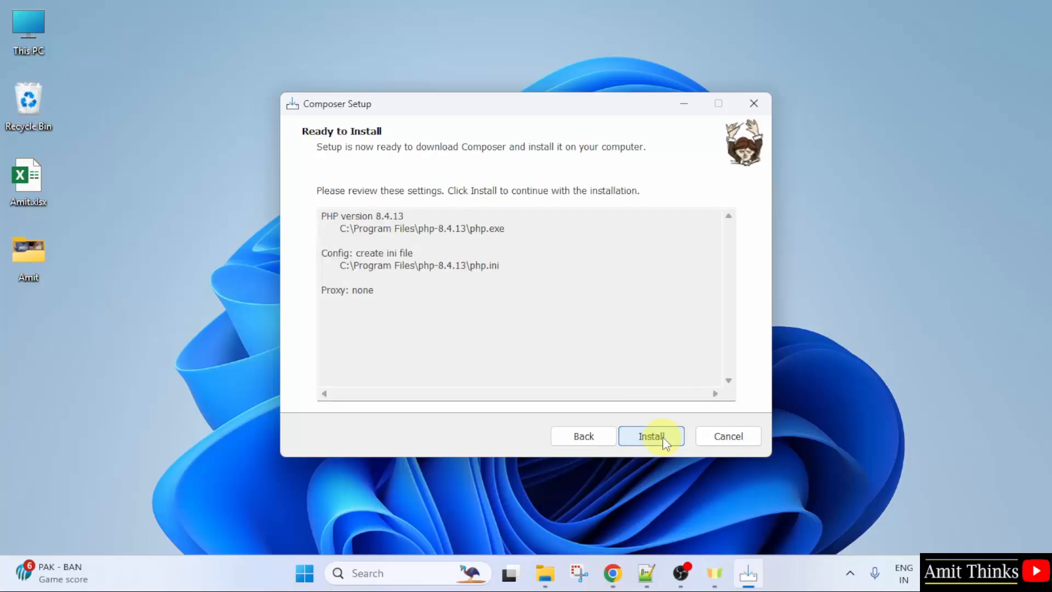
left_click(664, 438)
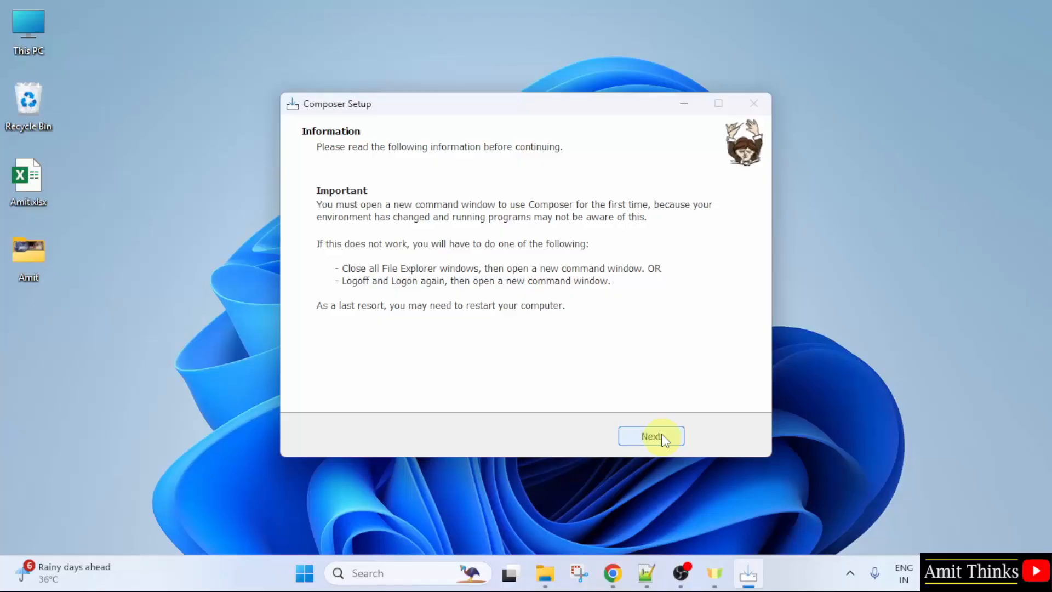
left_click(651, 436)
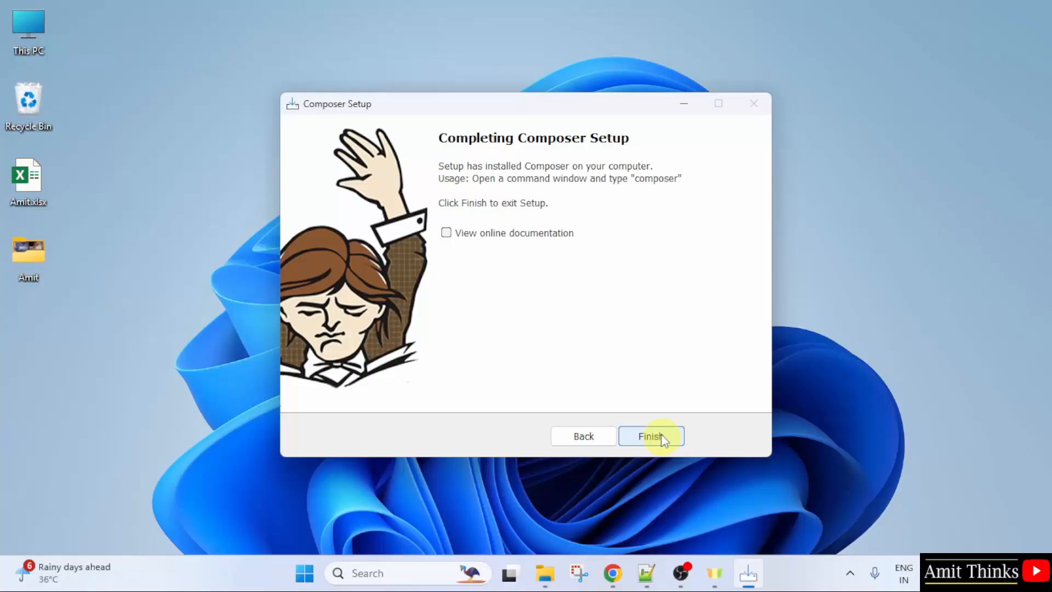
Finish Composer Setup without viewing the online documentation, and open a Command Prompt window
left_click(662, 438)
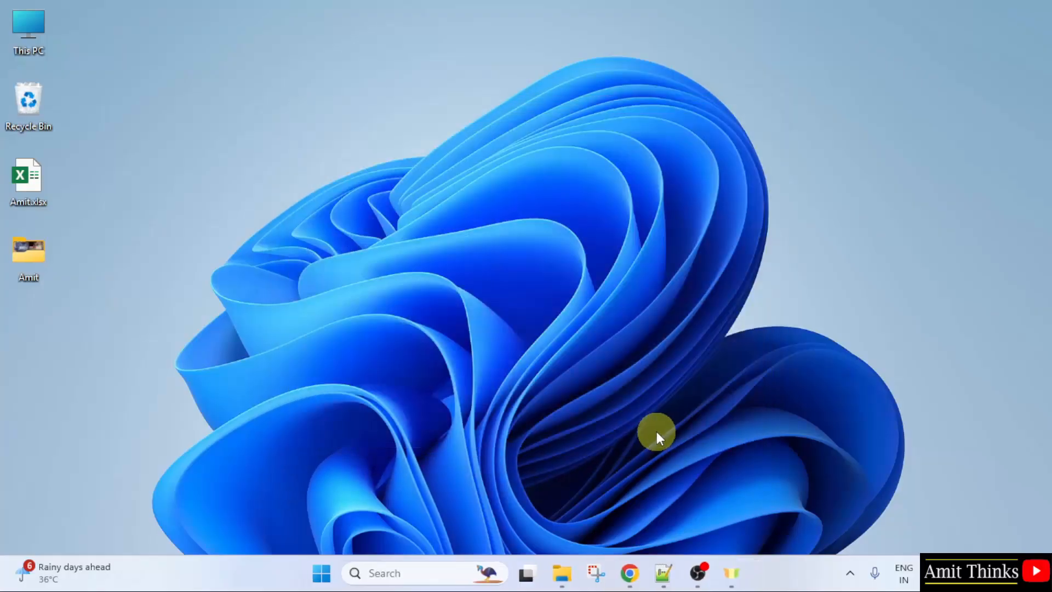
left_click(322, 576)
type("cmd")
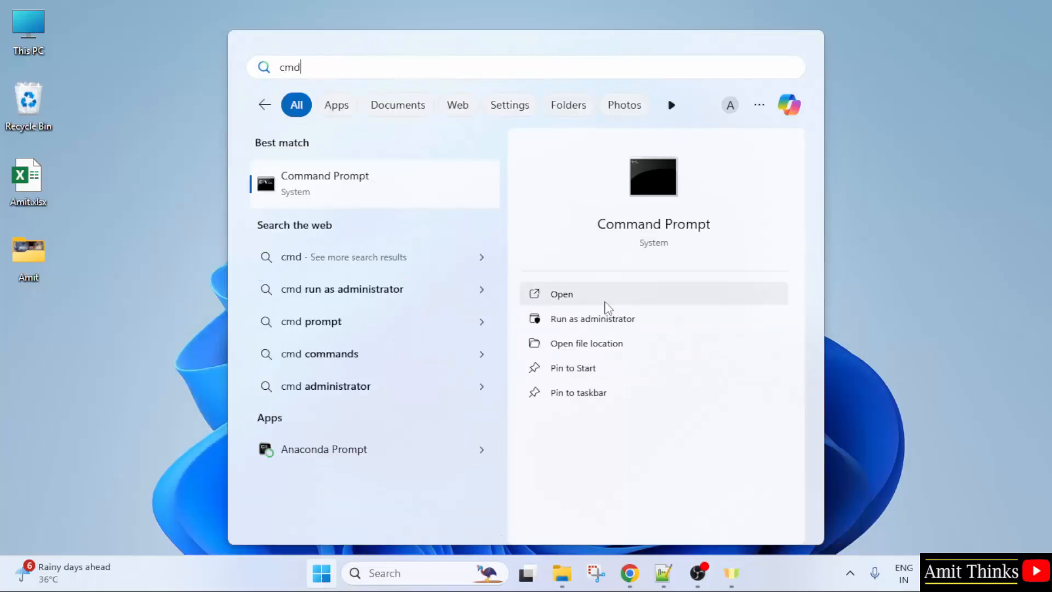
left_click(605, 302)
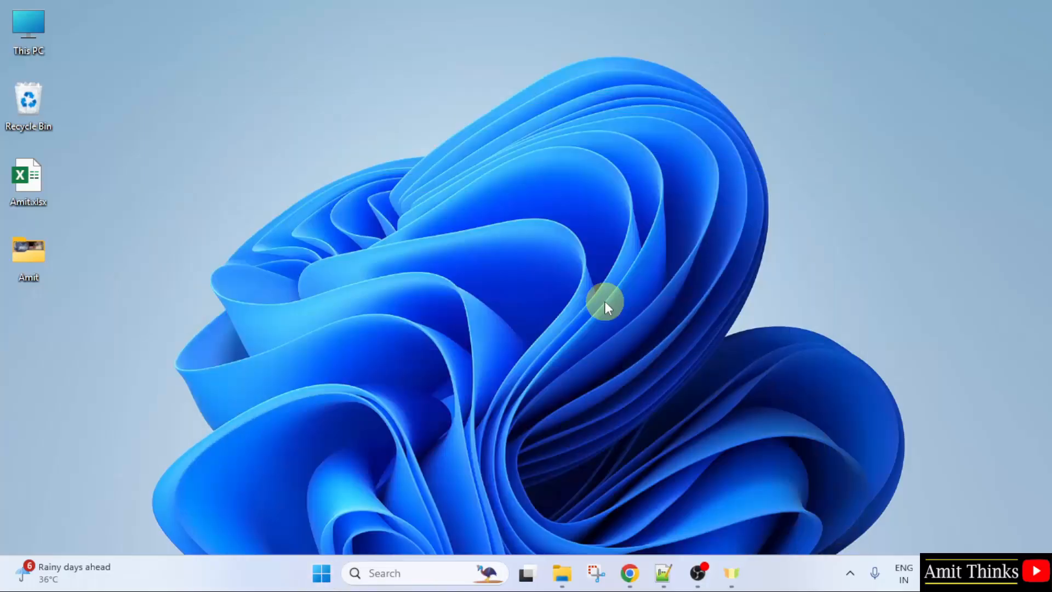
left_click_drag(521, 70, 658, 57)
Run the composer command and check the Composer version at the beginning of its output
type("composer")
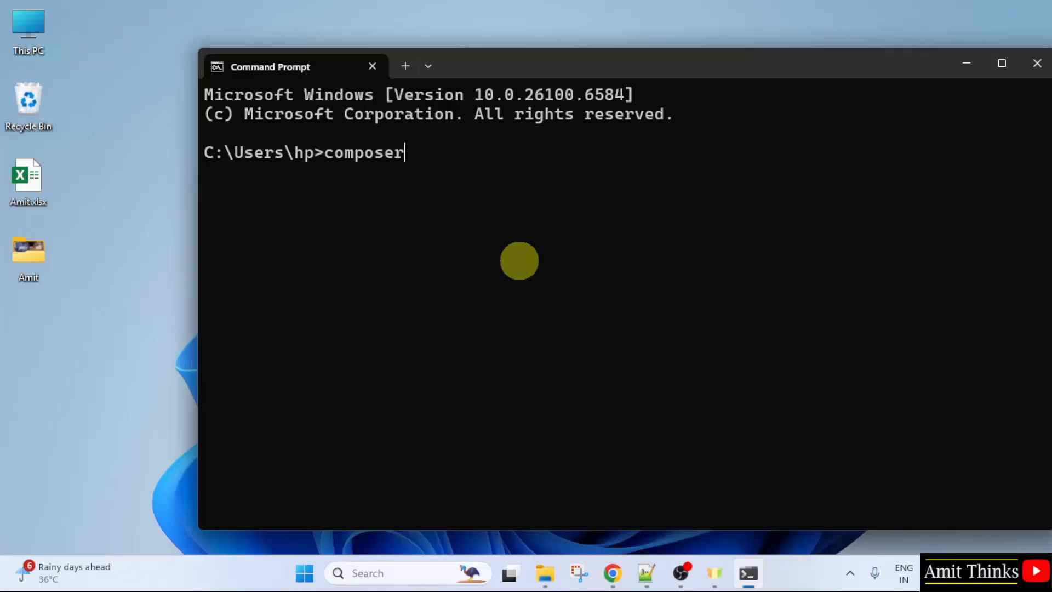
key("Return")
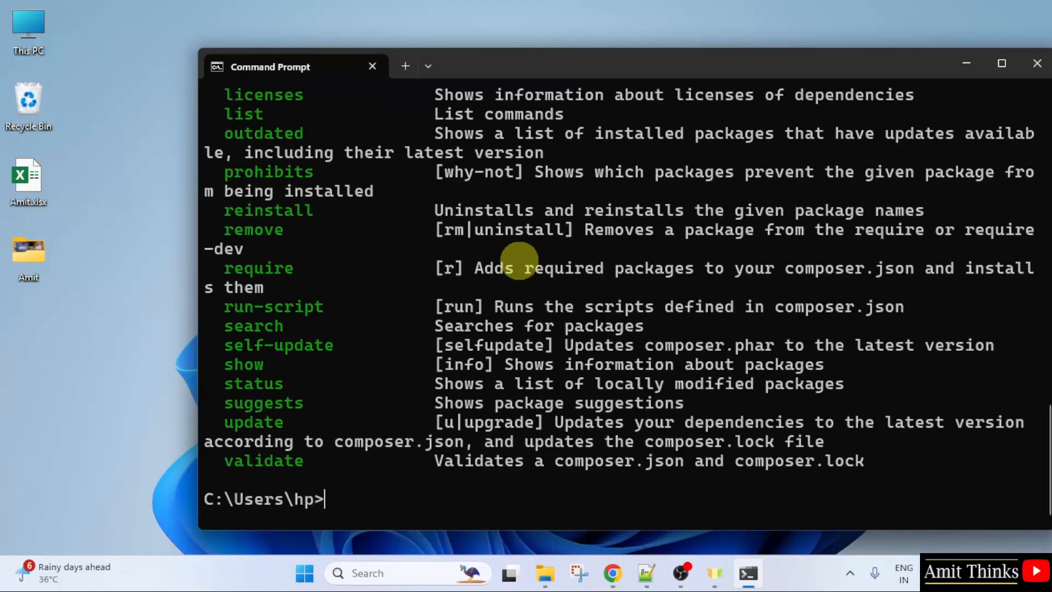
scroll(480, 314, "up", 20)
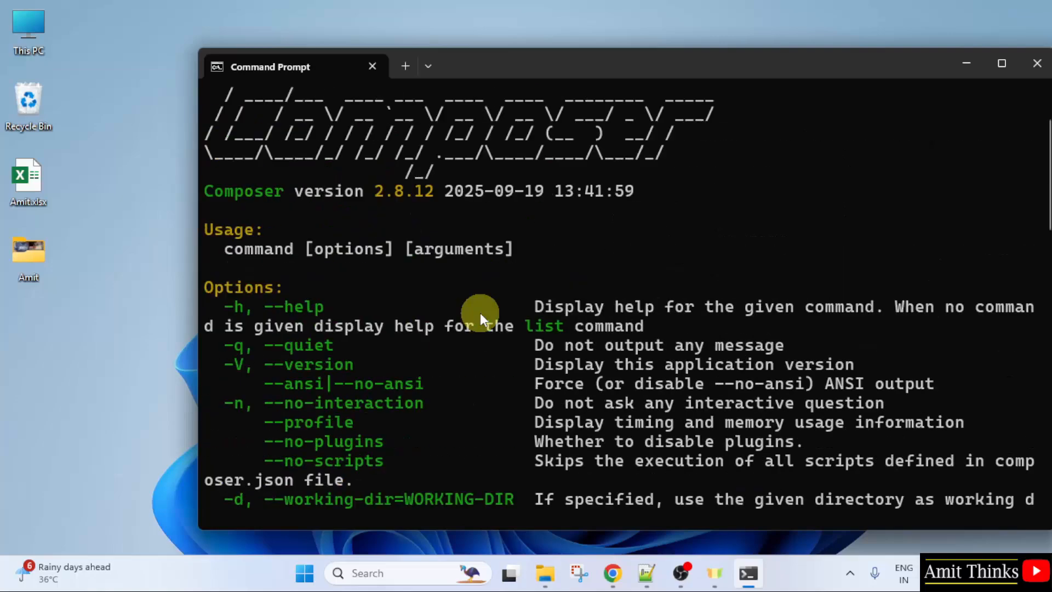
scroll(407, 234, "up", 2)
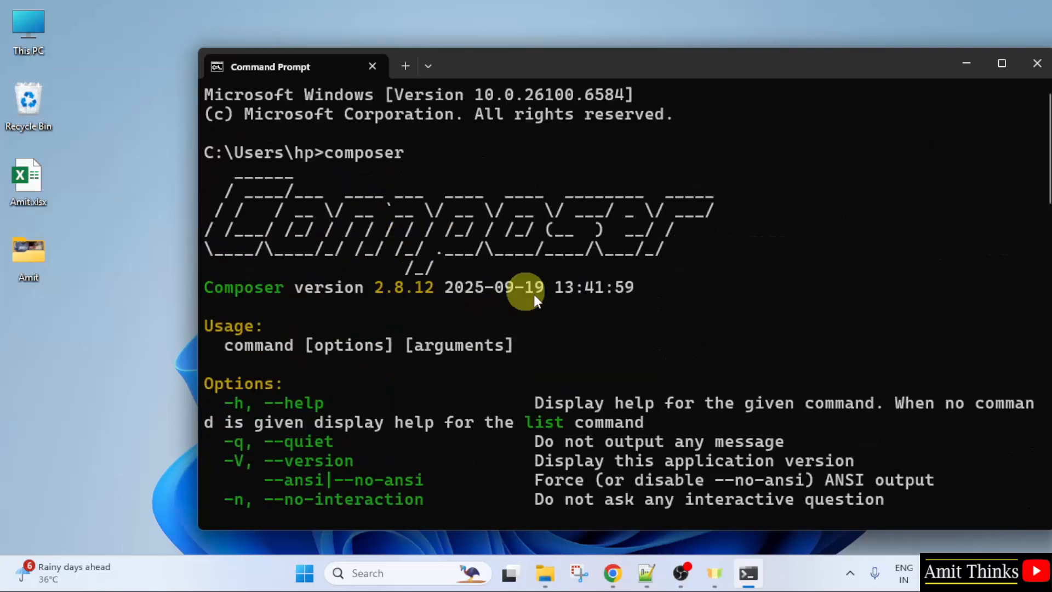